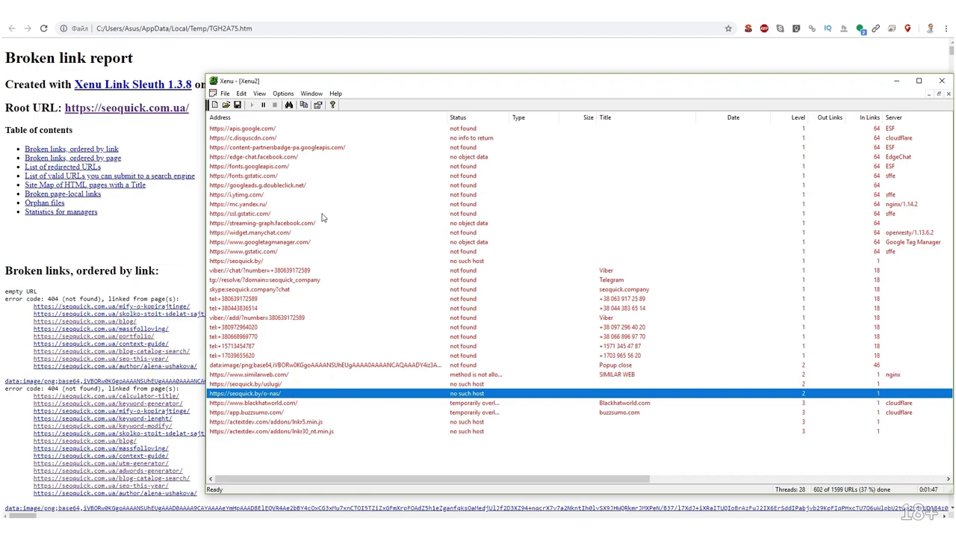
Examine the telephone, messenger and embedded-image entries in Xenu's list of broken links.
{"action": "left_click", "coordinate": [253, 299]}
{"action": "left_click", "coordinate": [251, 309]}
{"action": "left_click", "coordinate": [250, 299]}
{"action": "left_click", "coordinate": [244, 308]}
{"action": "left_click", "coordinate": [244, 326]}
{"action": "left_click", "coordinate": [243, 336]}
{"action": "left_click", "coordinate": [249, 356]}
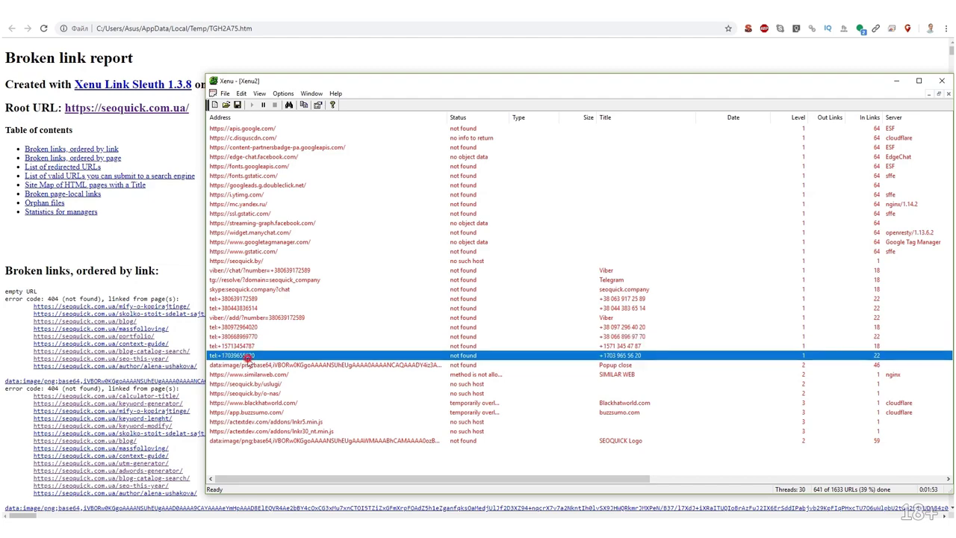
{"action": "left_click", "coordinate": [294, 365]}
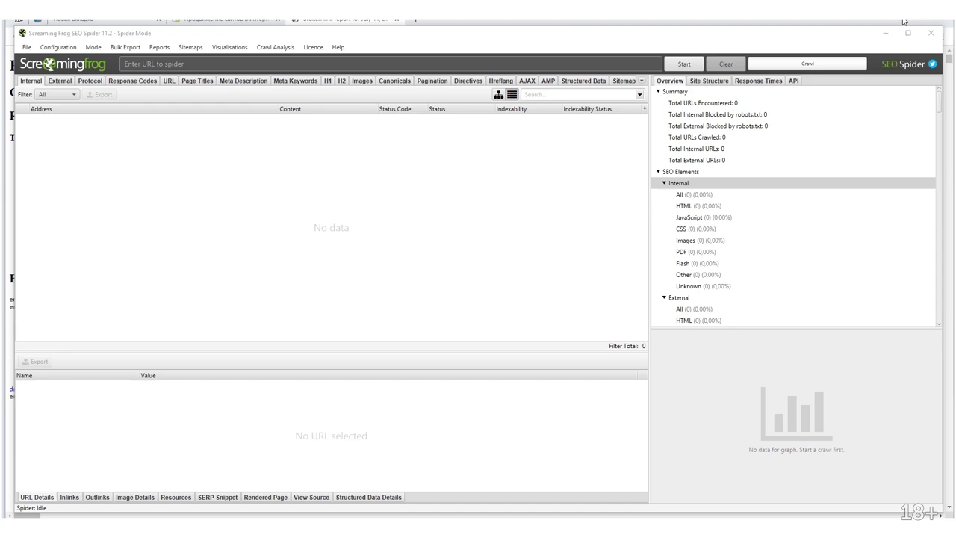
Check Screaming Frog SEO Spider's version information and close it.
{"action": "left_click", "coordinate": [337, 47]}
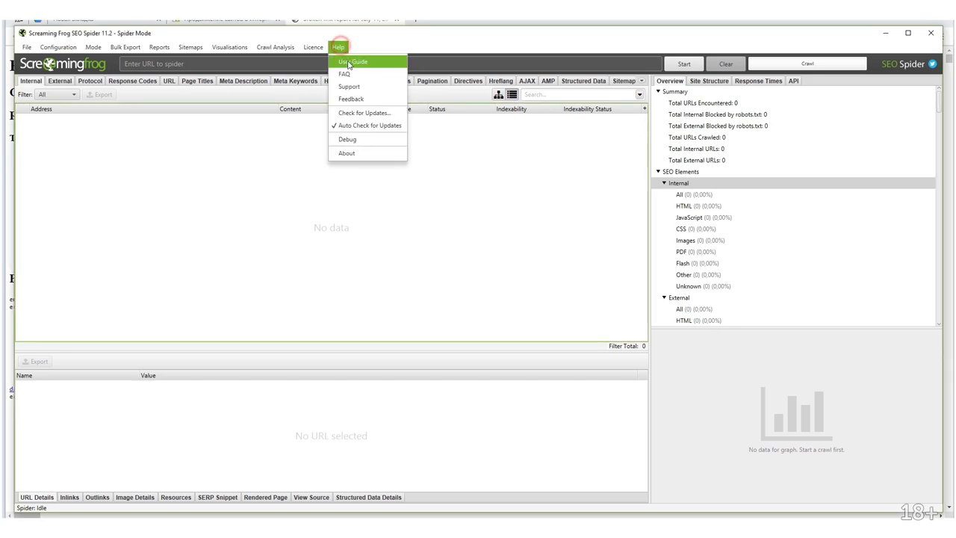
{"action": "left_click", "coordinate": [341, 150]}
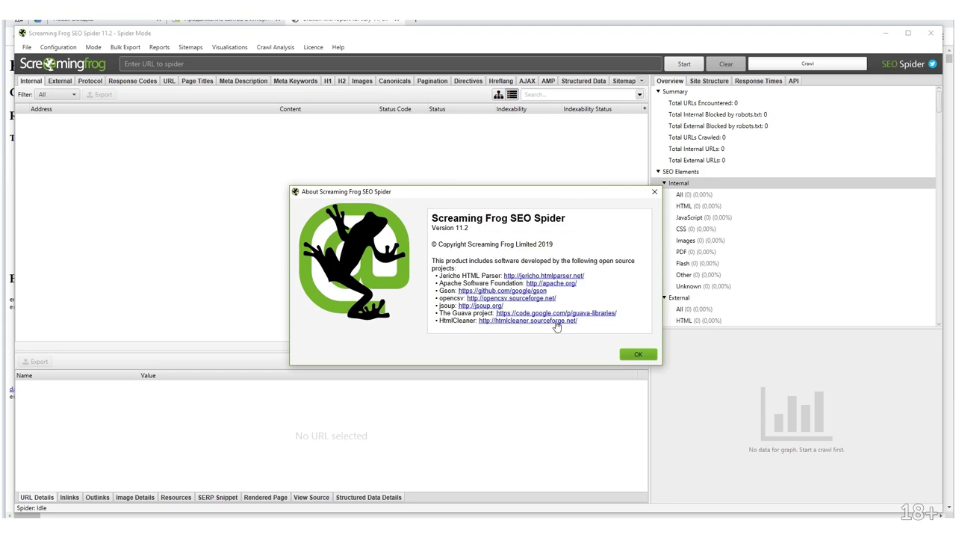
{"action": "left_click", "coordinate": [654, 191]}
{"action": "left_click", "coordinate": [196, 64]}
{"action": "type", "text": "https://seoquick.com.ua/"}
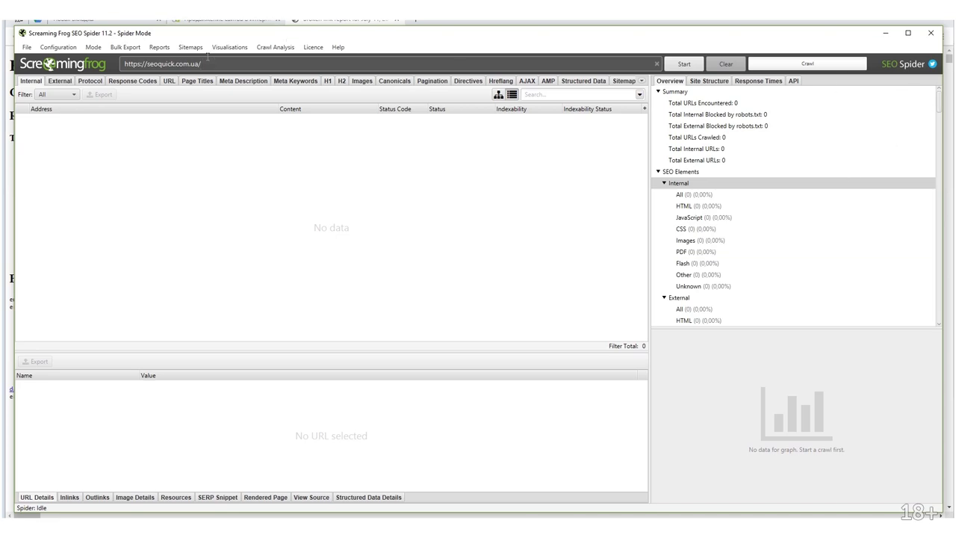
{"action": "key", "text": "Return"}
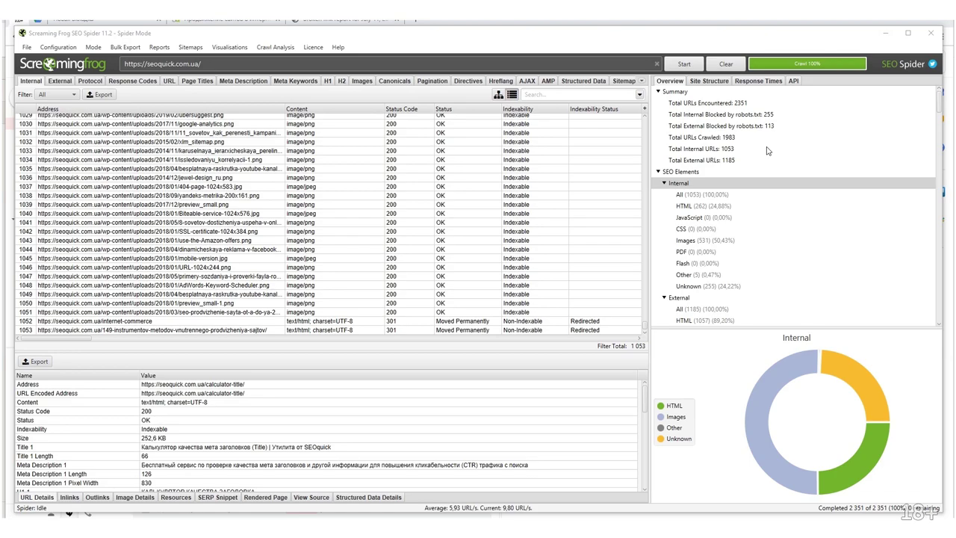
Review the crawl's overview statistics and filter the internal URLs to HTML only.
{"action": "scroll", "coordinate": [770, 201], "scroll_direction": "down", "scroll_amount": 4}
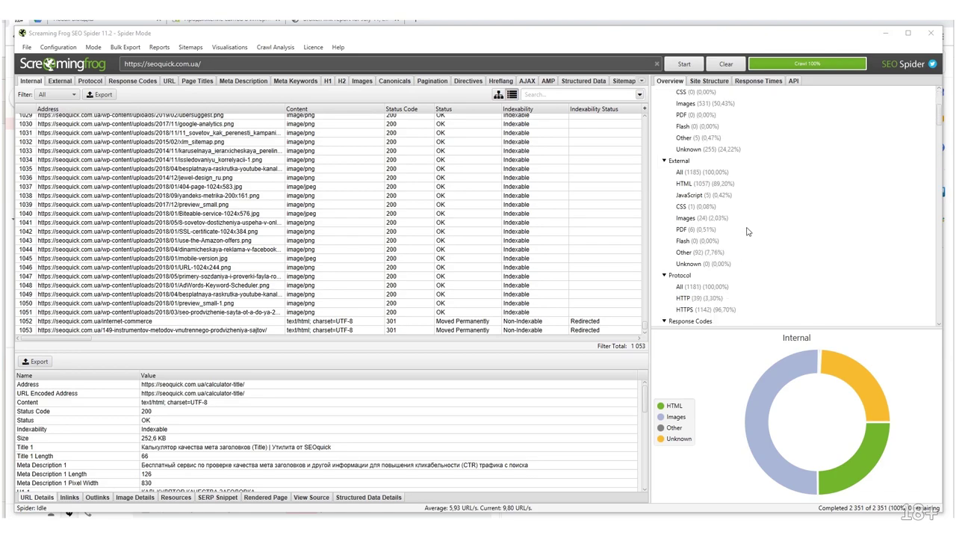
{"action": "scroll", "coordinate": [749, 237], "scroll_direction": "down", "scroll_amount": 2}
{"action": "left_click", "coordinate": [67, 95]}
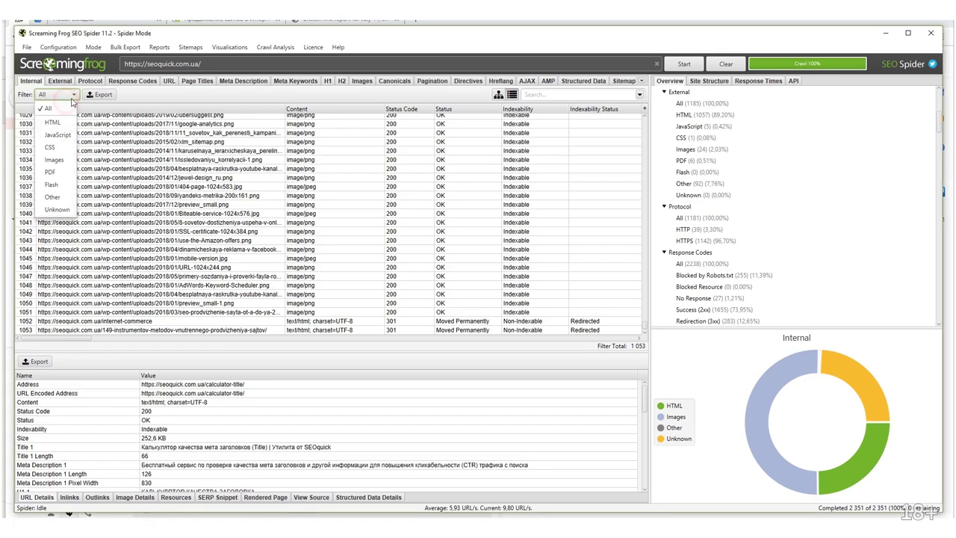
{"action": "left_click", "coordinate": [64, 123]}
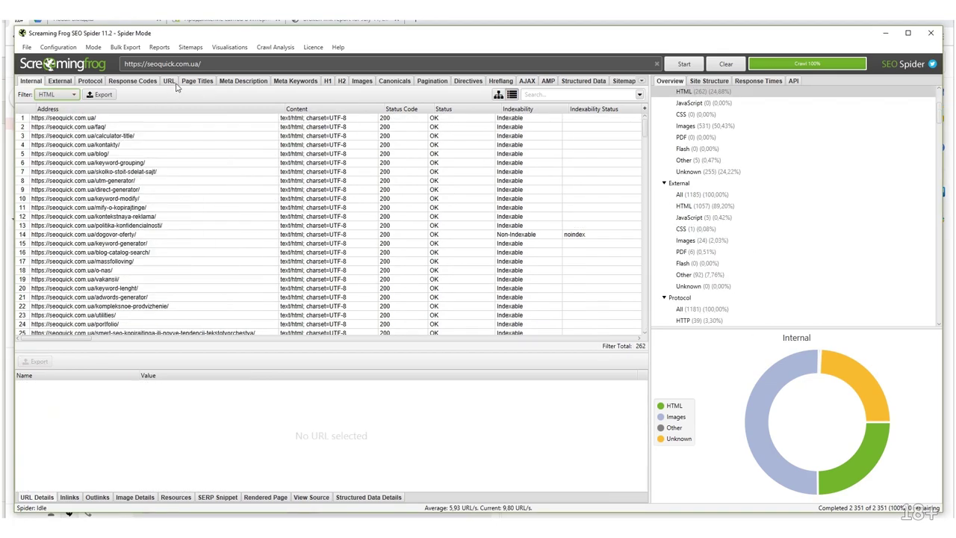
{"action": "left_click", "coordinate": [159, 47]}
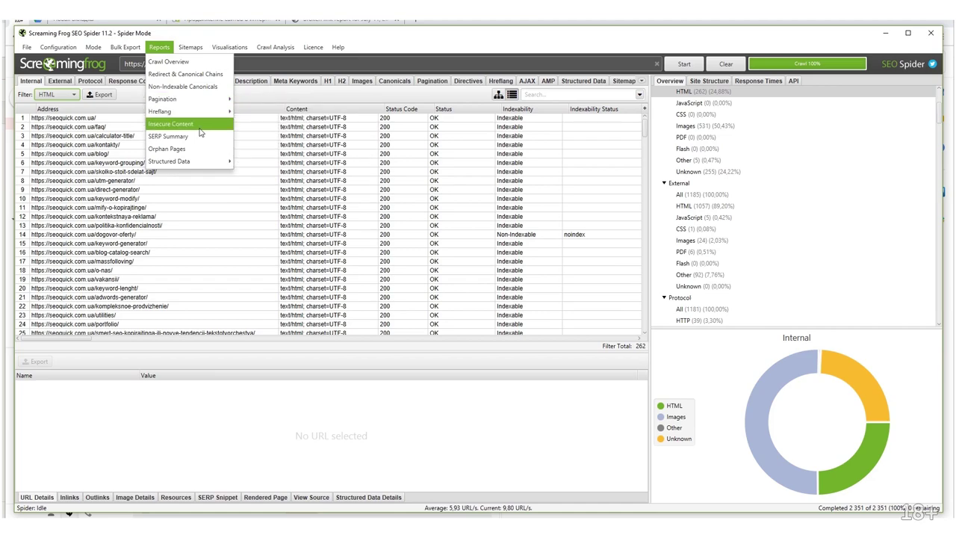
{"action": "mouse_move", "coordinate": [213, 106]}
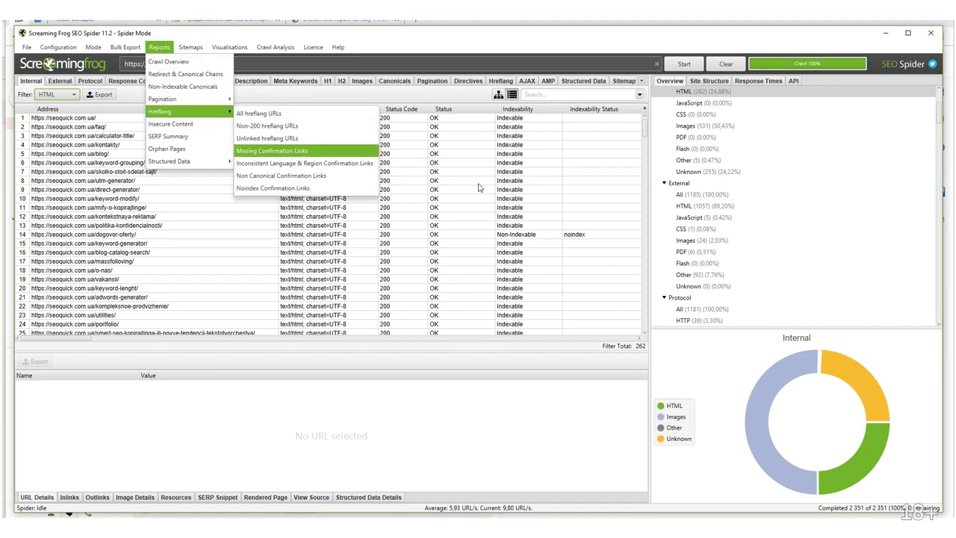
{"action": "left_click", "coordinate": [740, 264]}
List the crawled URLs that gave No Response, followed by those with Redirection (3xx) response codes.
{"action": "scroll", "coordinate": [739, 267], "scroll_direction": "down", "scroll_amount": 5}
{"action": "scroll", "coordinate": [739, 267], "scroll_direction": "down", "scroll_amount": 2}
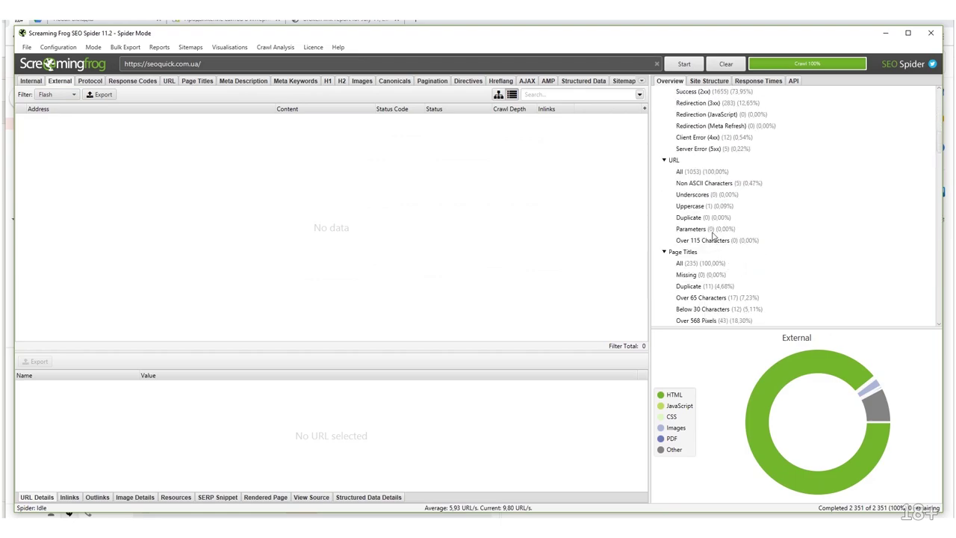
{"action": "scroll", "coordinate": [712, 221], "scroll_direction": "down", "scroll_amount": 2}
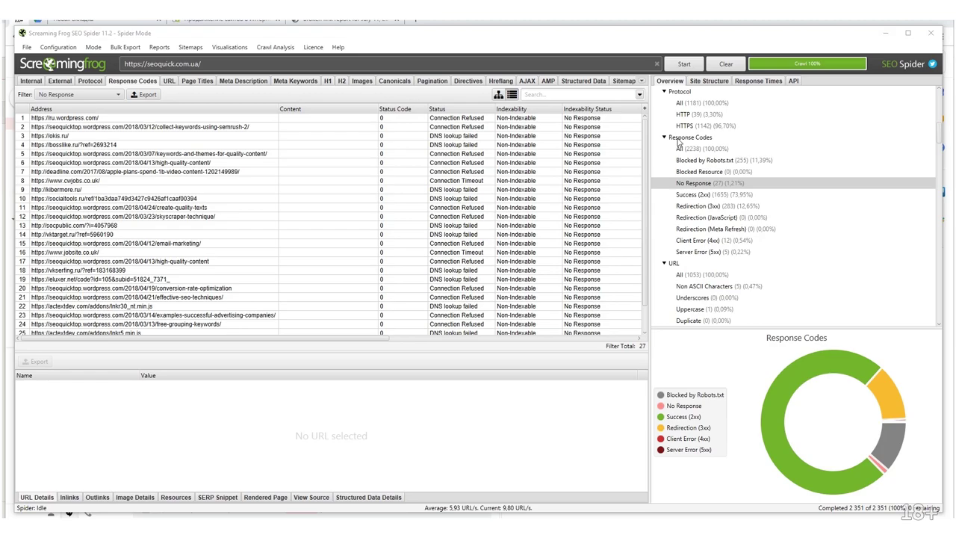
{"action": "left_click", "coordinate": [718, 183]}
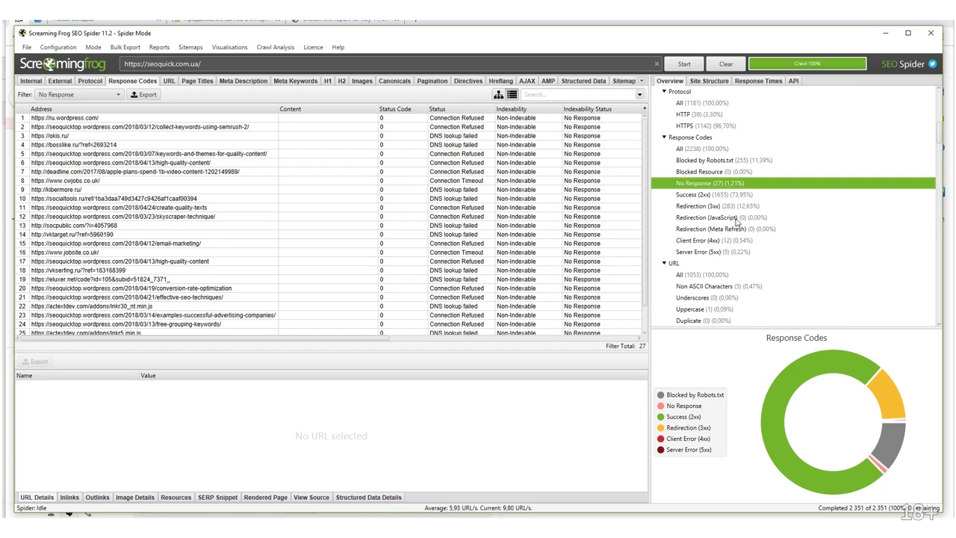
{"action": "left_click", "coordinate": [742, 207]}
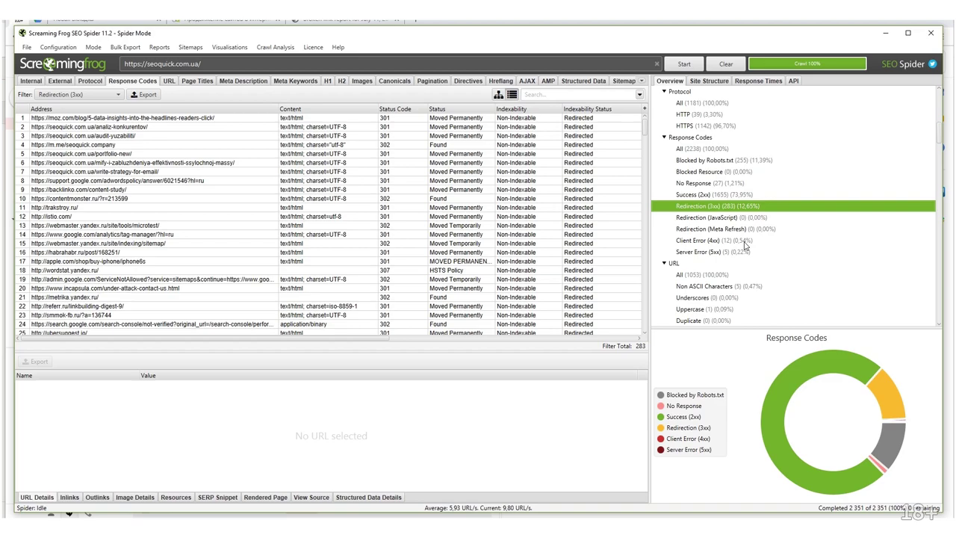
View the Client Error (4xx) and Server Error (5xx) URLs, returning to the 4xx list and sorting it by status code.
{"action": "left_click", "coordinate": [733, 242]}
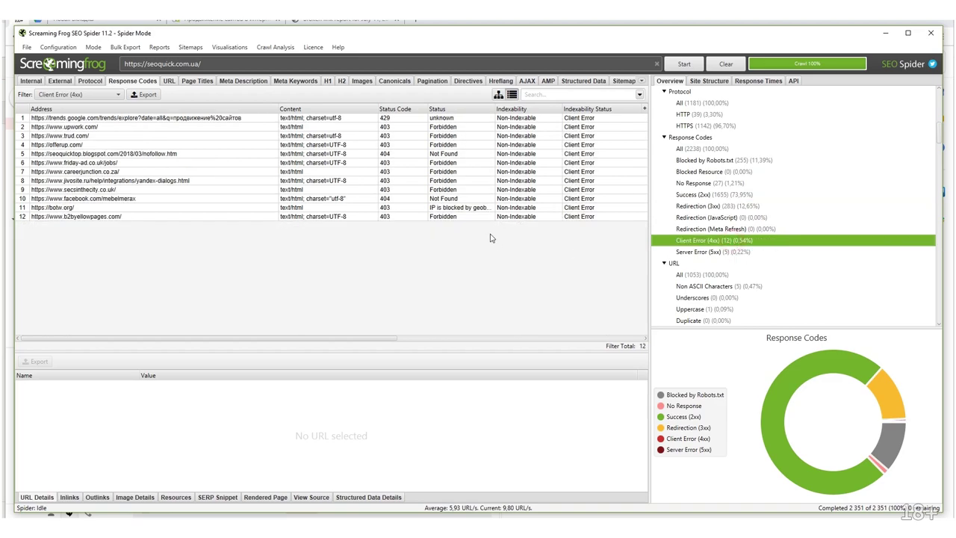
{"action": "left_click", "coordinate": [708, 253]}
{"action": "left_click", "coordinate": [710, 241]}
{"action": "left_click", "coordinate": [393, 109]}
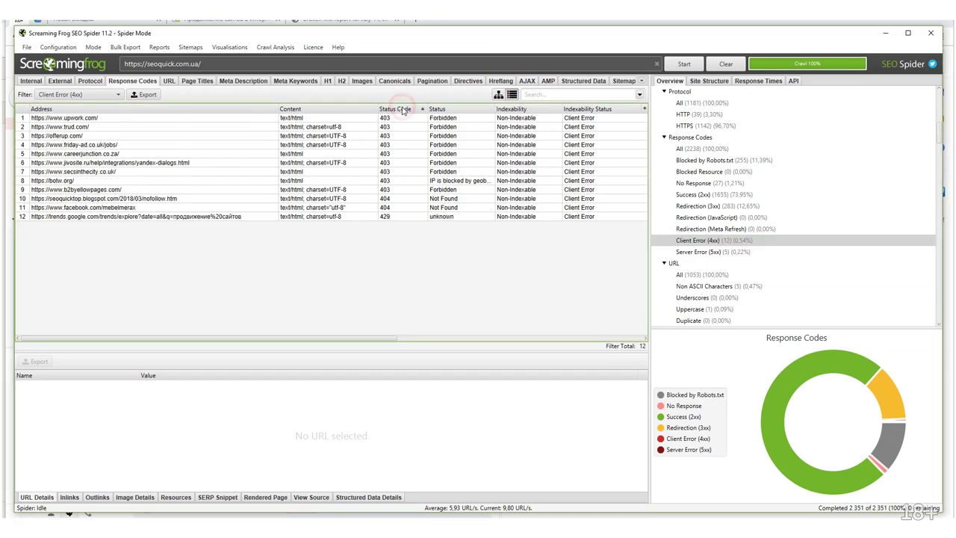
Inspect the details of the two 404 URLs, the seoquicktop.blogspot.com nofollow page and the facebook.com/mebelmerax page.
{"action": "left_click", "coordinate": [396, 204]}
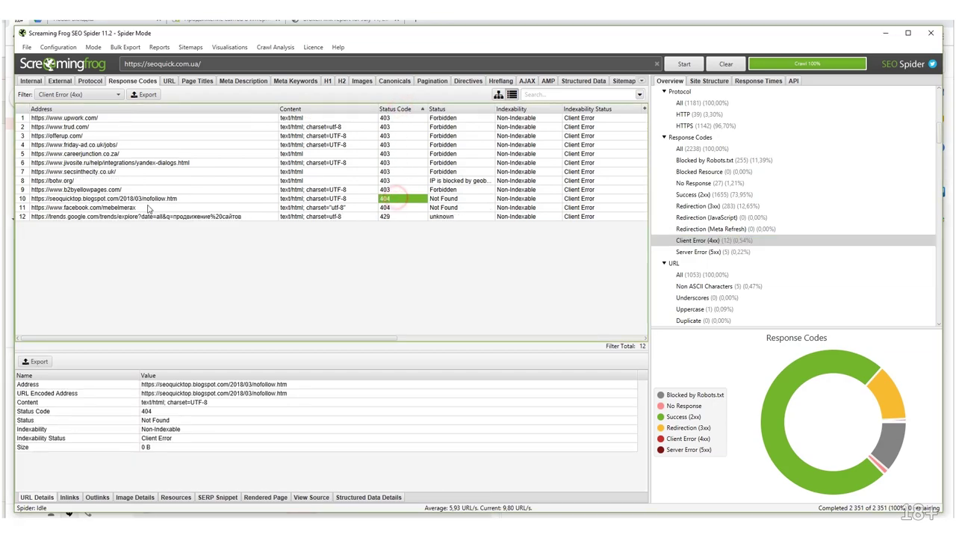
{"action": "left_click", "coordinate": [148, 207]}
{"action": "left_click", "coordinate": [146, 198]}
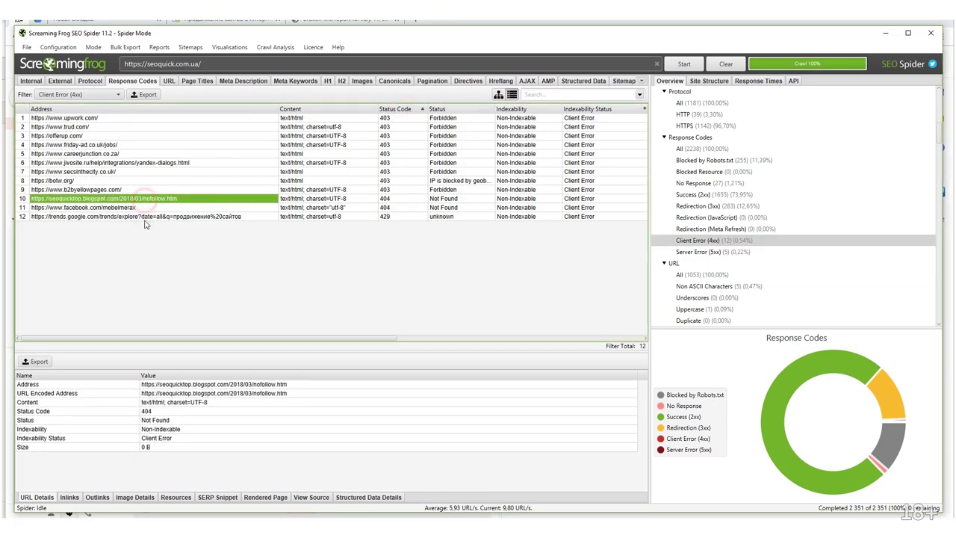
{"action": "left_click", "coordinate": [147, 207]}
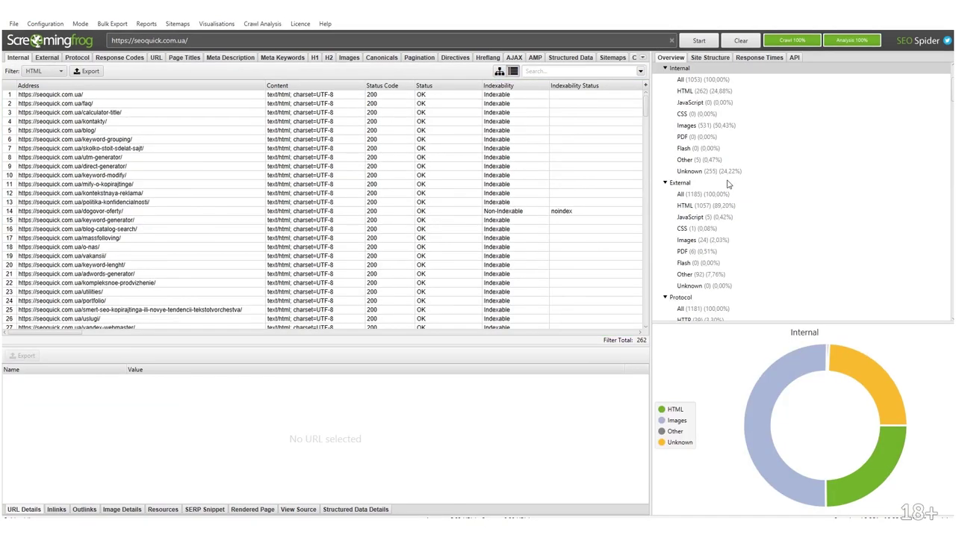
Review the crawl overview and list all URLs by response code, with the highest status codes first.
{"action": "scroll", "coordinate": [733, 196], "scroll_direction": "up", "scroll_amount": 3}
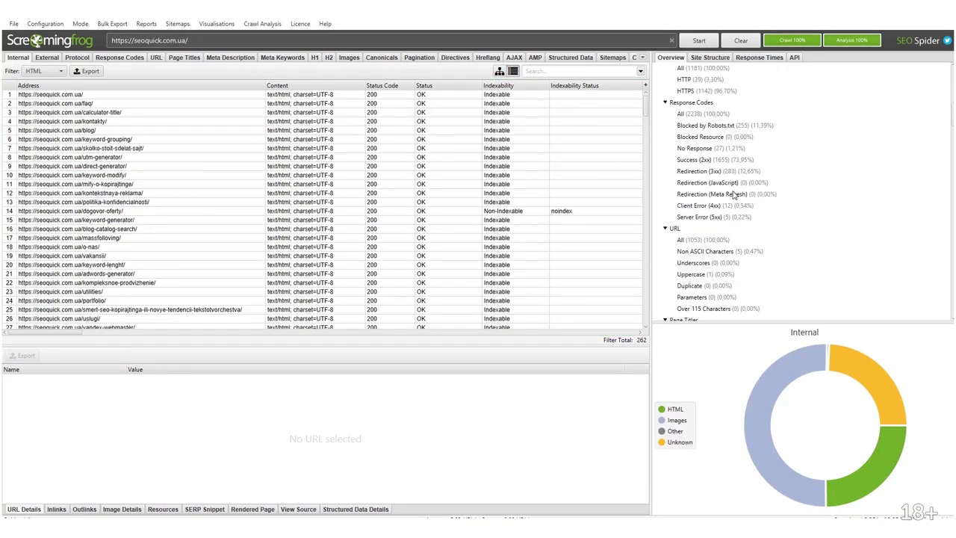
{"action": "scroll", "coordinate": [733, 196], "scroll_direction": "down", "scroll_amount": 3}
{"action": "scroll", "coordinate": [733, 195], "scroll_direction": "up", "scroll_amount": 3}
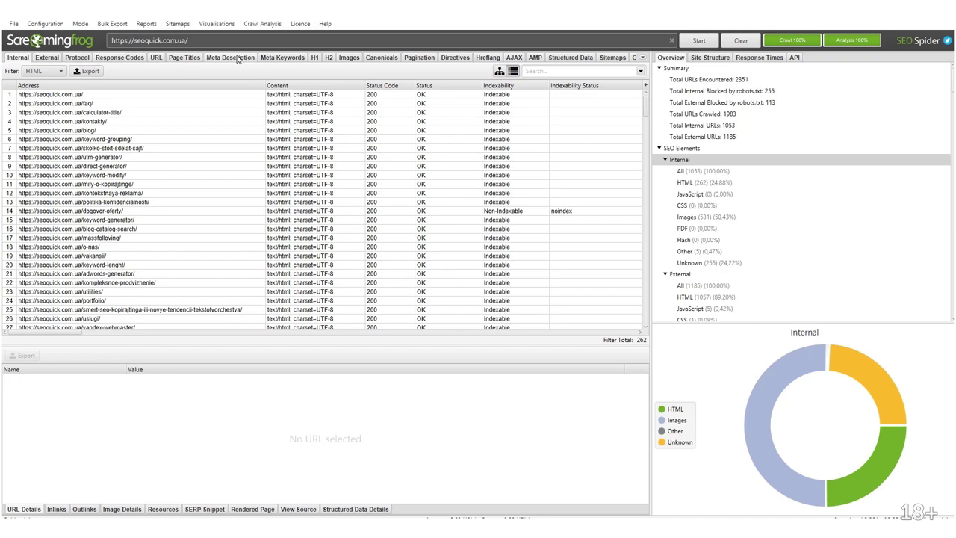
{"action": "left_click", "coordinate": [136, 57]}
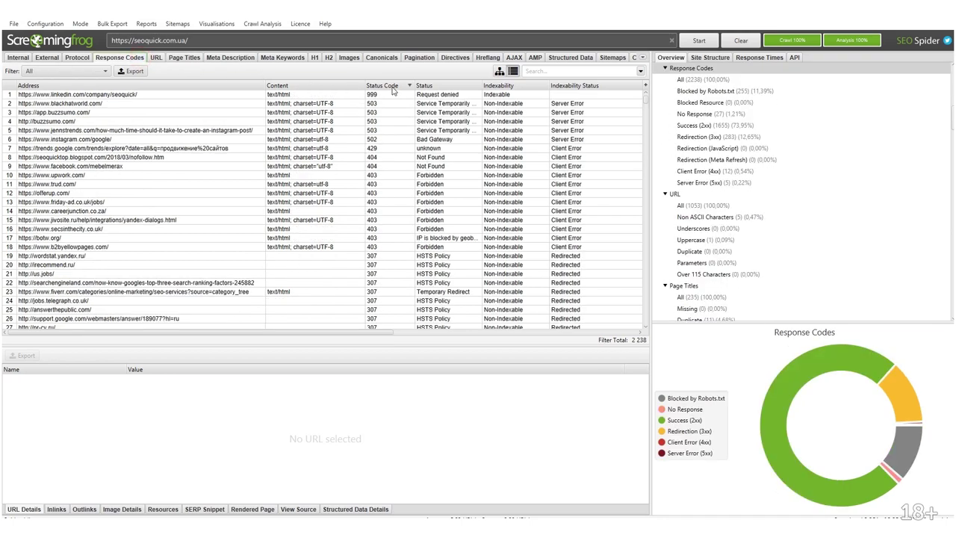
Check the outlinks and inlinks of the 404 URL seoquicktop.blogspot.com/2018/03/nofollow.htm.
{"action": "left_click", "coordinate": [191, 158]}
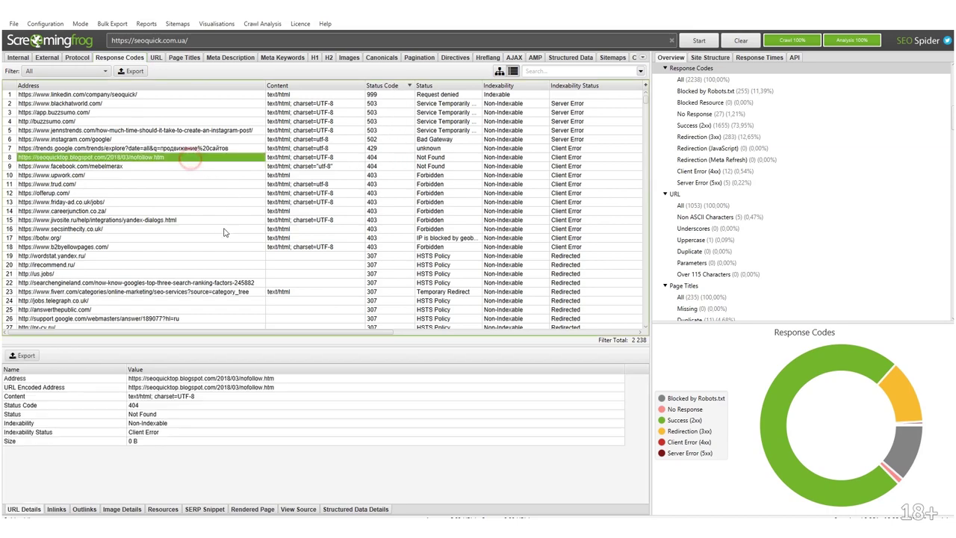
{"action": "left_click", "coordinate": [83, 510]}
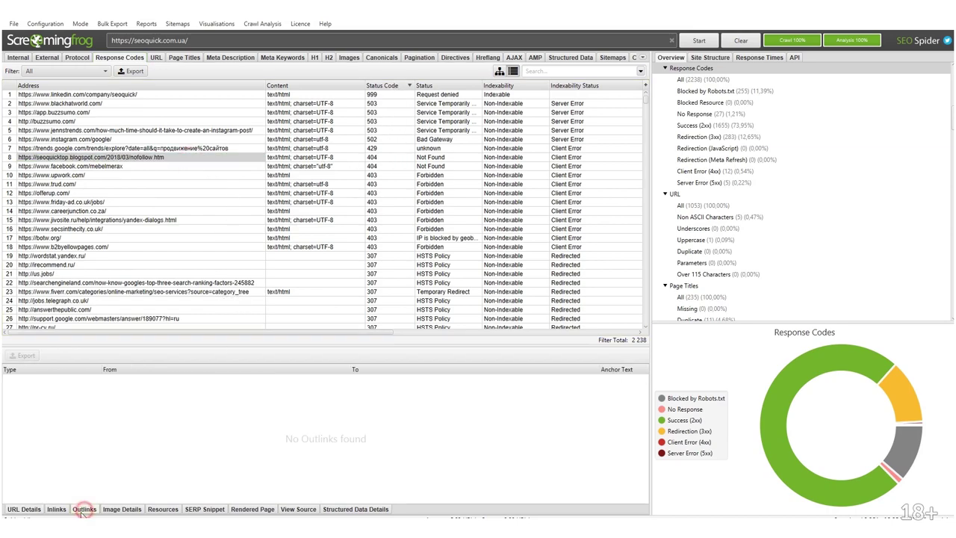
{"action": "left_click", "coordinate": [57, 510]}
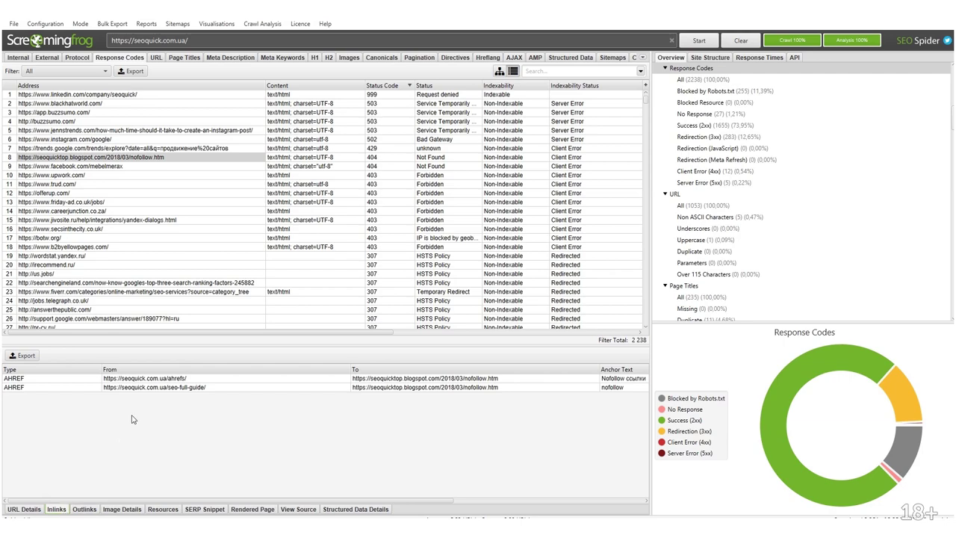
Compare the inlinks of the facebook.com/mebelmerax and nofollow.htm 404 URLs, selecting the seo-full-guide page as the link source.
{"action": "left_click", "coordinate": [114, 167]}
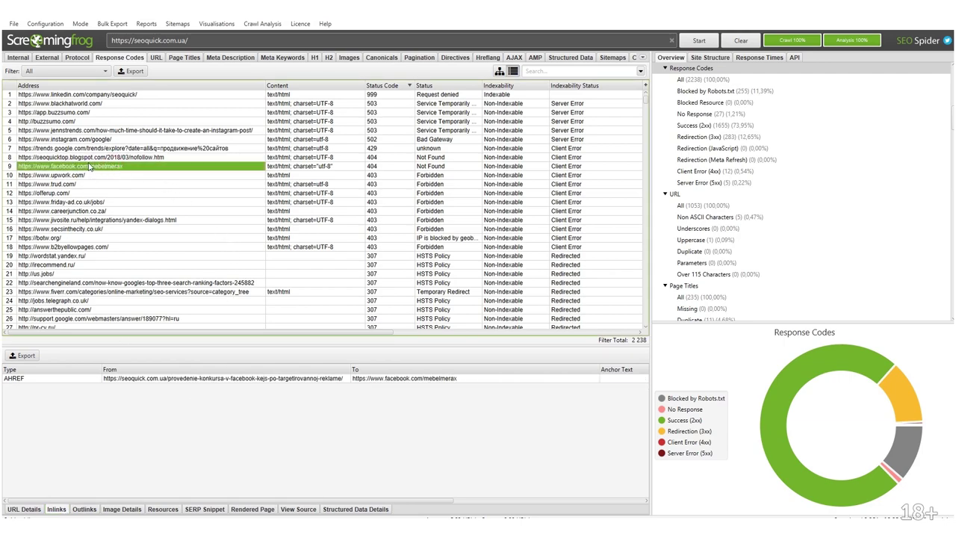
{"action": "left_click", "coordinate": [78, 158]}
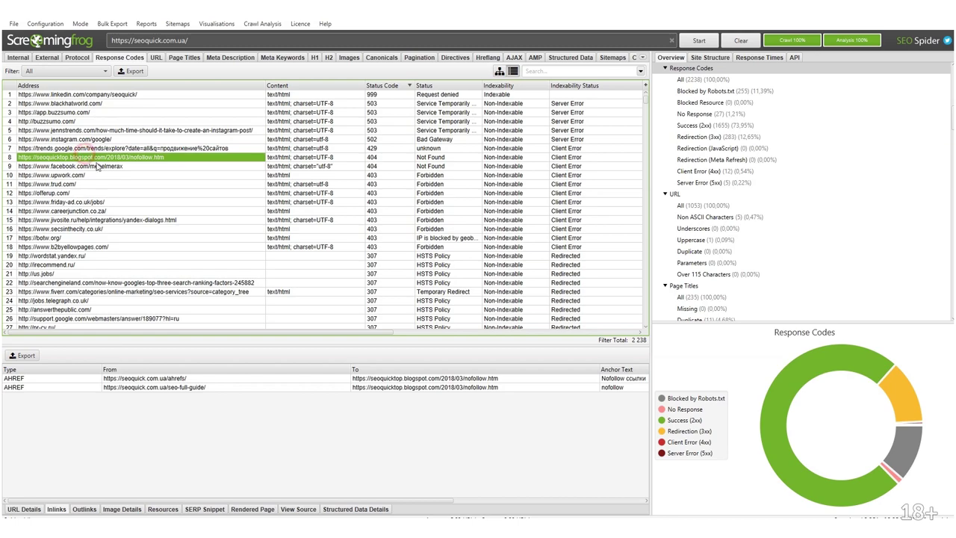
{"action": "left_click", "coordinate": [166, 383]}
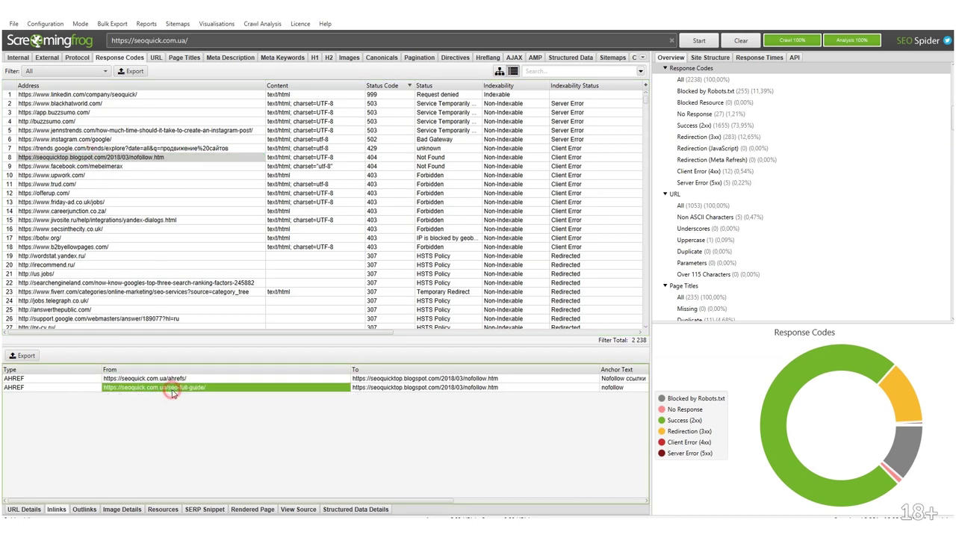
{"action": "left_click", "coordinate": [188, 378]}
{"action": "left_click", "coordinate": [192, 388]}
{"action": "scroll", "coordinate": [526, 218], "scroll_direction": "down", "scroll_amount": 4}
{"action": "scroll", "coordinate": [532, 247], "scroll_direction": "up", "scroll_amount": 4}
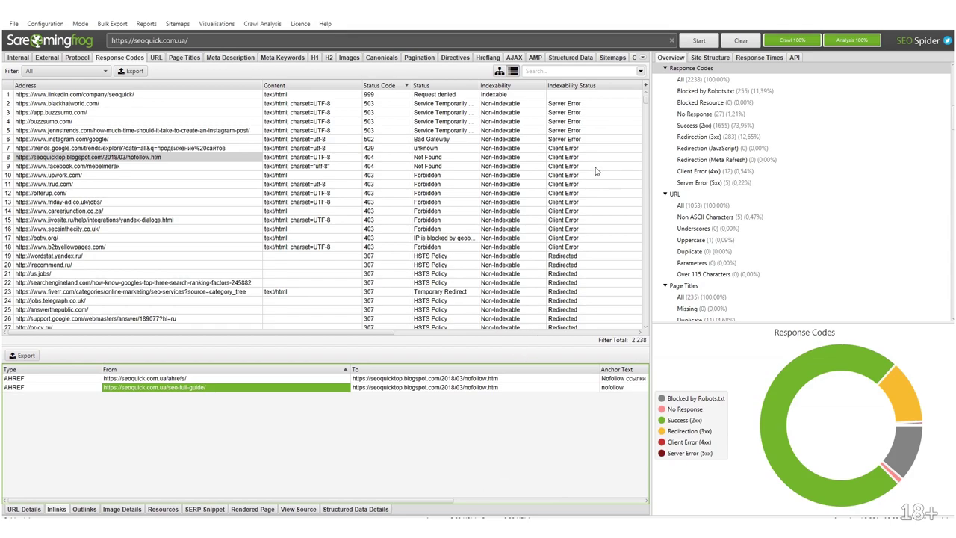
Examine the Page Titles and Meta Description issue statistics in the crawl overview.
{"action": "scroll", "coordinate": [744, 84], "scroll_direction": "down", "scroll_amount": 20}
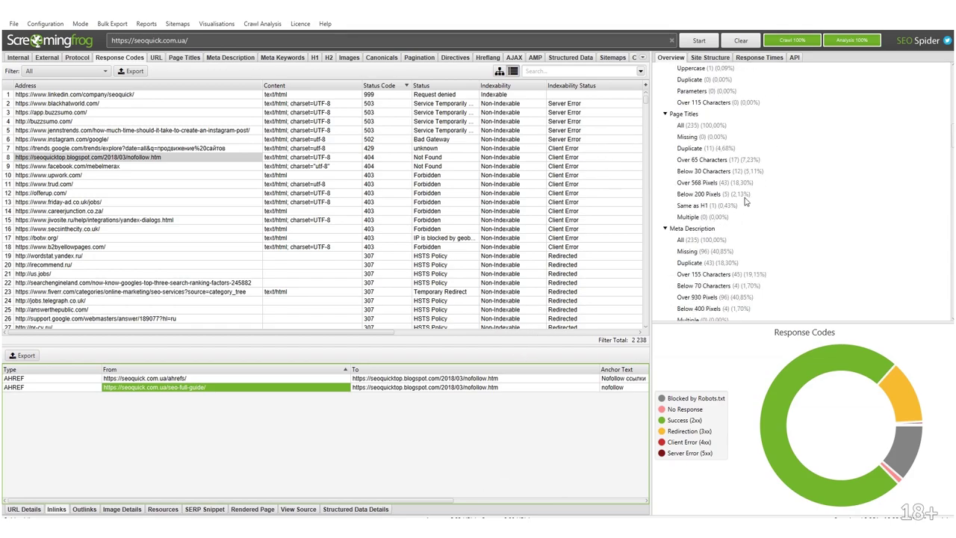
{"action": "scroll", "coordinate": [791, 209], "scroll_direction": "up", "scroll_amount": 8}
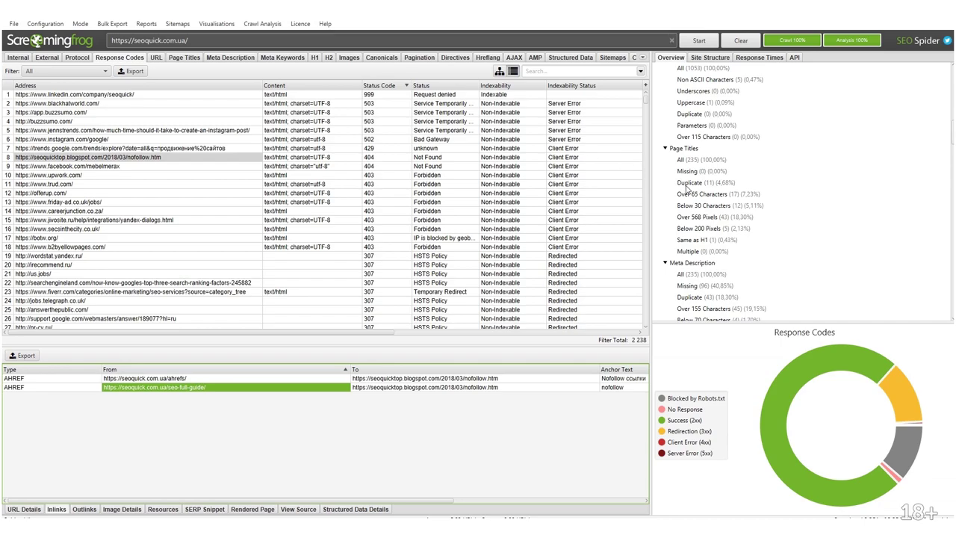
{"action": "scroll", "coordinate": [616, 172], "scroll_direction": "down", "scroll_amount": 10}
{"action": "scroll", "coordinate": [583, 189], "scroll_direction": "up", "scroll_amount": 10}
{"action": "scroll", "coordinate": [581, 184], "scroll_direction": "down", "scroll_amount": 1}
{"action": "scroll", "coordinate": [574, 185], "scroll_direction": "up", "scroll_amount": 1}
{"action": "scroll", "coordinate": [699, 247], "scroll_direction": "down", "scroll_amount": 15}
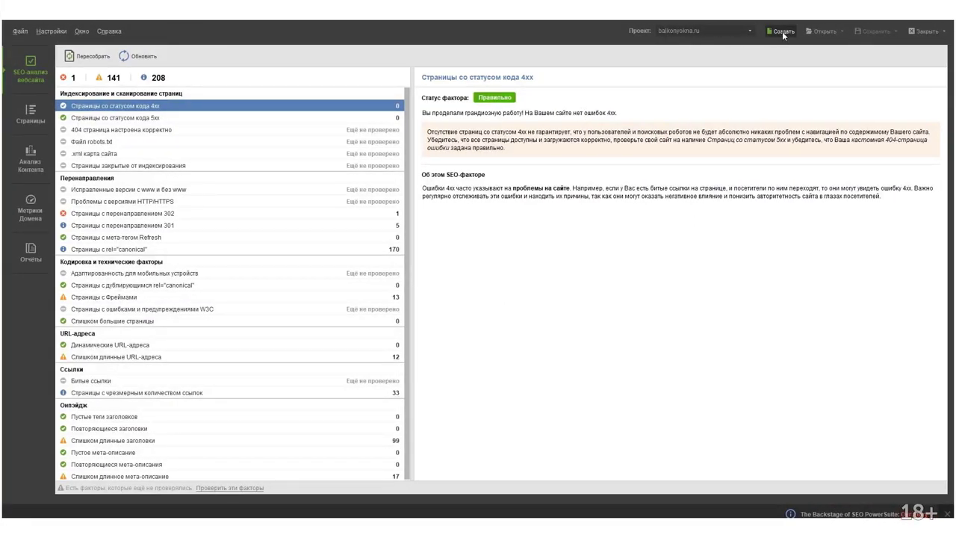
Switch to the SEO PowerSuite site audit of balkonyokna.ru and open the "Битые ссылки" factor.
{"action": "left_click", "coordinate": [781, 32]}
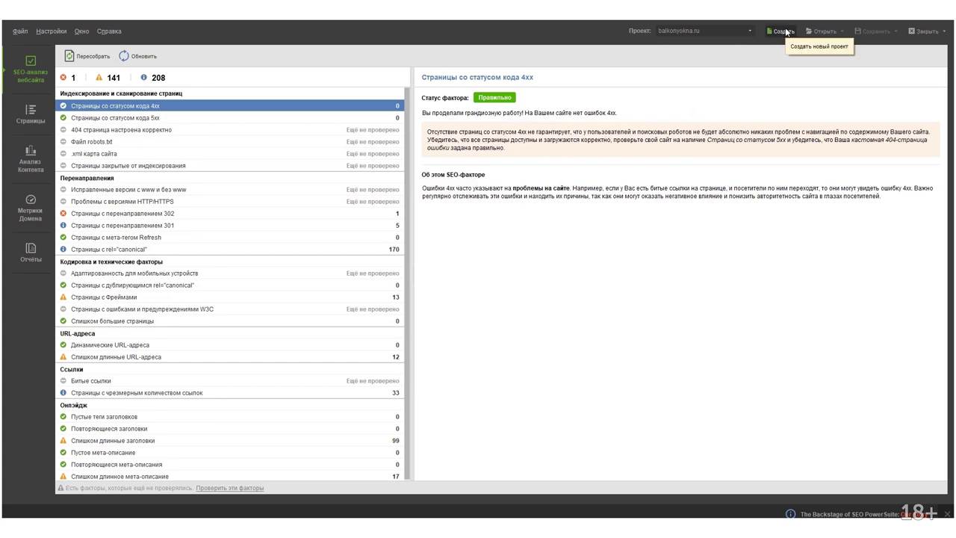
{"action": "left_click", "coordinate": [328, 381]}
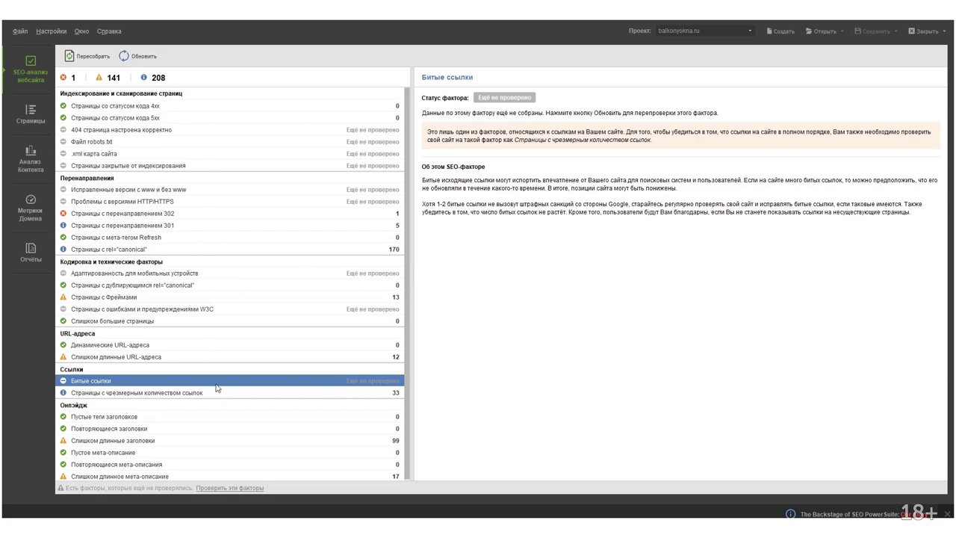
Start a ranking factor update for the project's pages, clear all selected factors, and enlarge and reposition the dialog.
{"action": "left_click", "coordinate": [139, 56]}
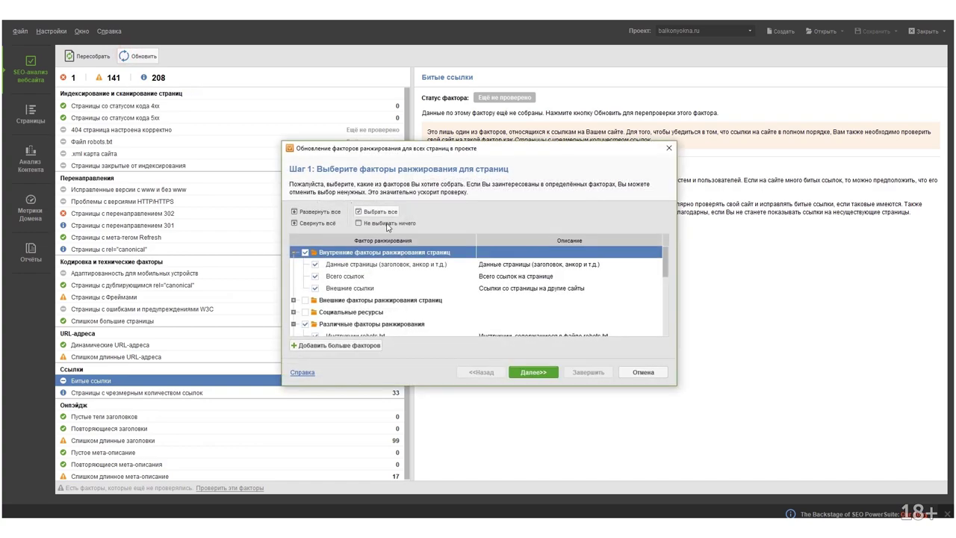
{"action": "left_click", "coordinate": [370, 223]}
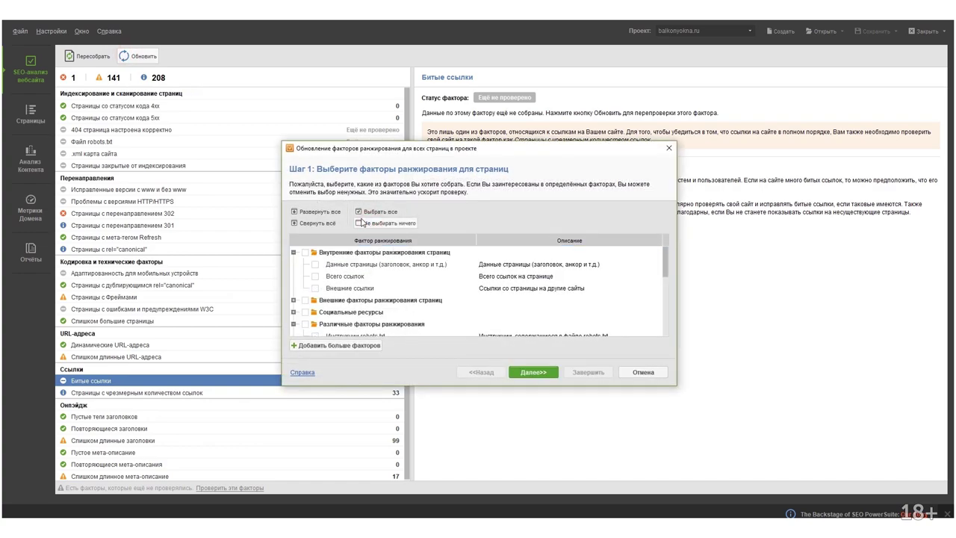
{"action": "left_click", "coordinate": [358, 212]}
{"action": "scroll", "coordinate": [336, 300], "scroll_direction": "down", "scroll_amount": 10}
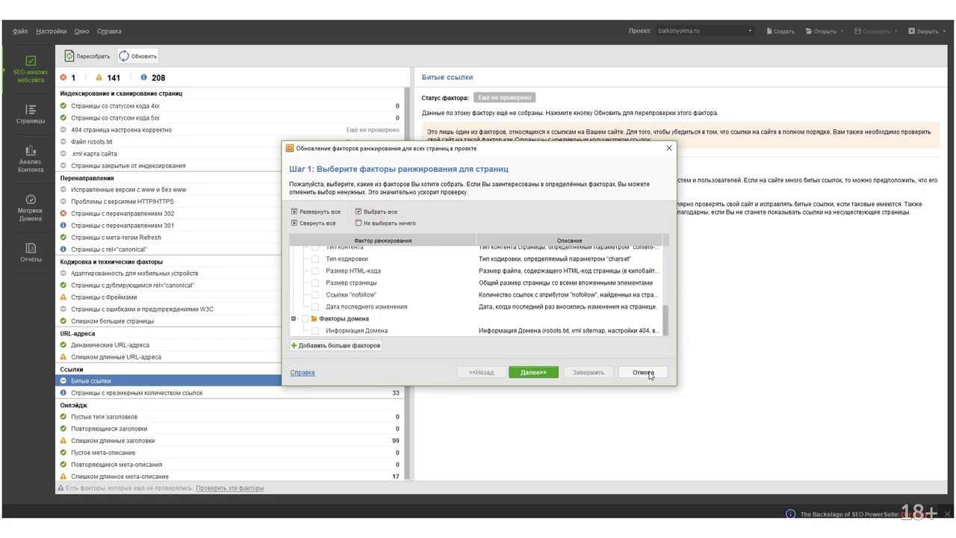
{"action": "left_click_drag", "start_coordinate": [675, 387], "coordinate": [719, 461]}
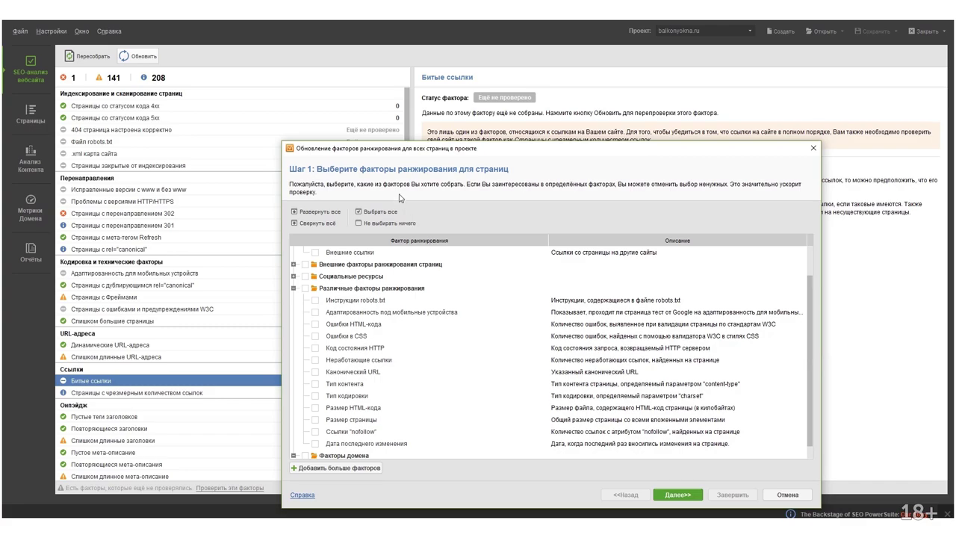
{"action": "left_click_drag", "start_coordinate": [420, 149], "coordinate": [419, 86]}
{"action": "scroll", "coordinate": [330, 320], "scroll_direction": "up", "scroll_amount": 3}
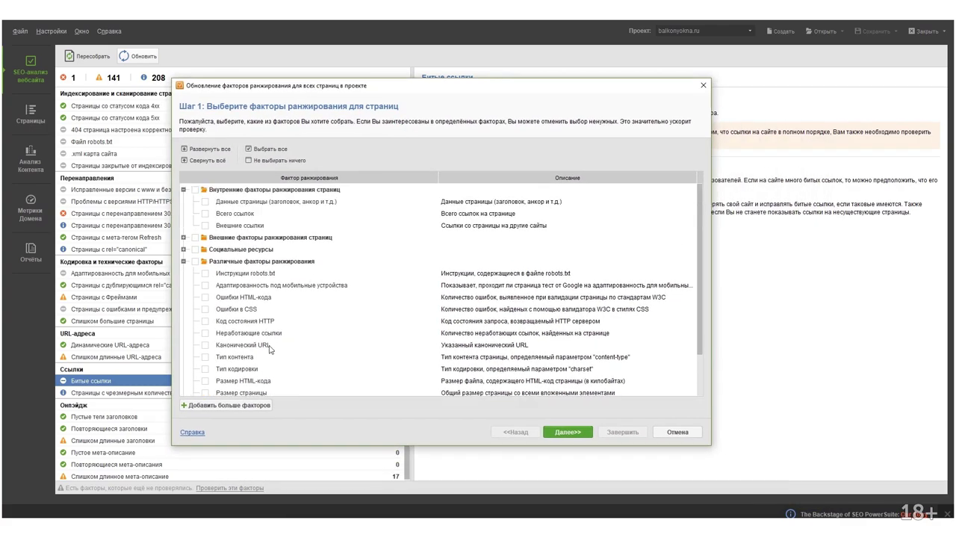
Expand the external and social factor groups and select only the factor "Код состояния HTTP".
{"action": "left_click", "coordinate": [192, 250]}
{"action": "left_click", "coordinate": [185, 238]}
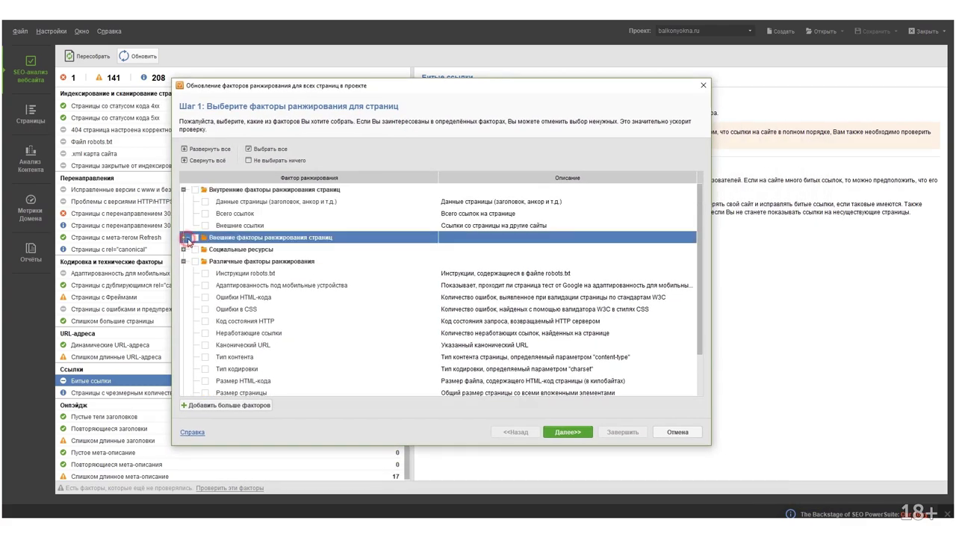
{"action": "left_click", "coordinate": [184, 237]}
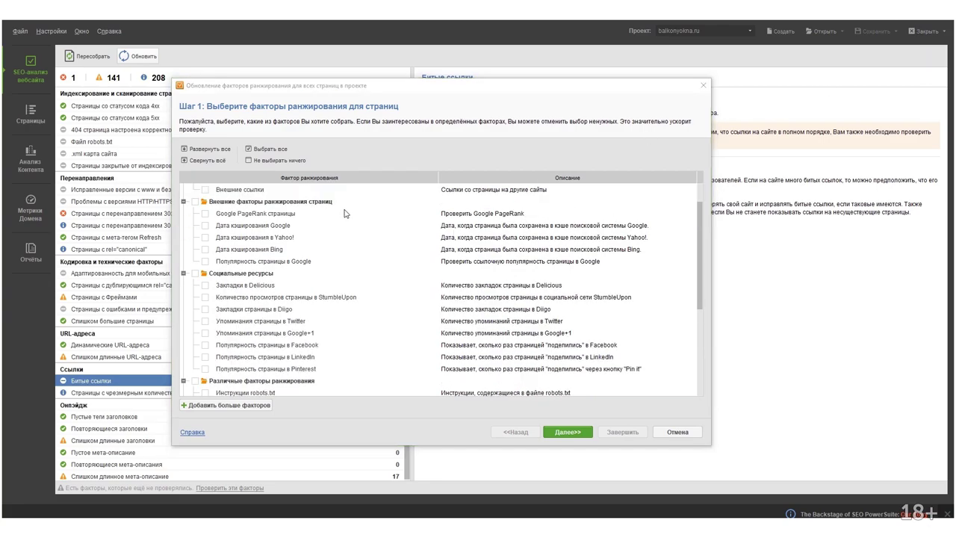
{"action": "scroll", "coordinate": [345, 214], "scroll_direction": "up", "scroll_amount": 1}
{"action": "scroll", "coordinate": [307, 214], "scroll_direction": "down", "scroll_amount": 4}
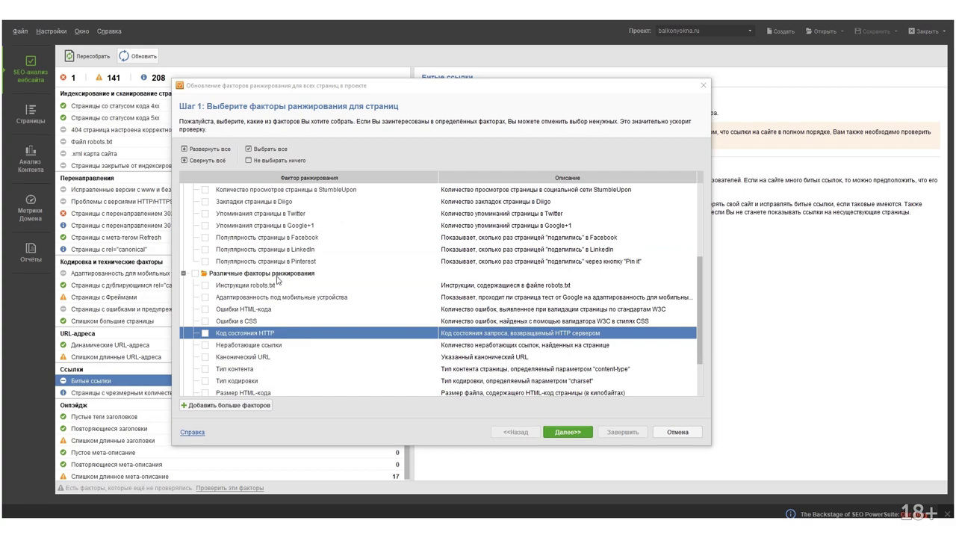
{"action": "left_click", "coordinate": [205, 334]}
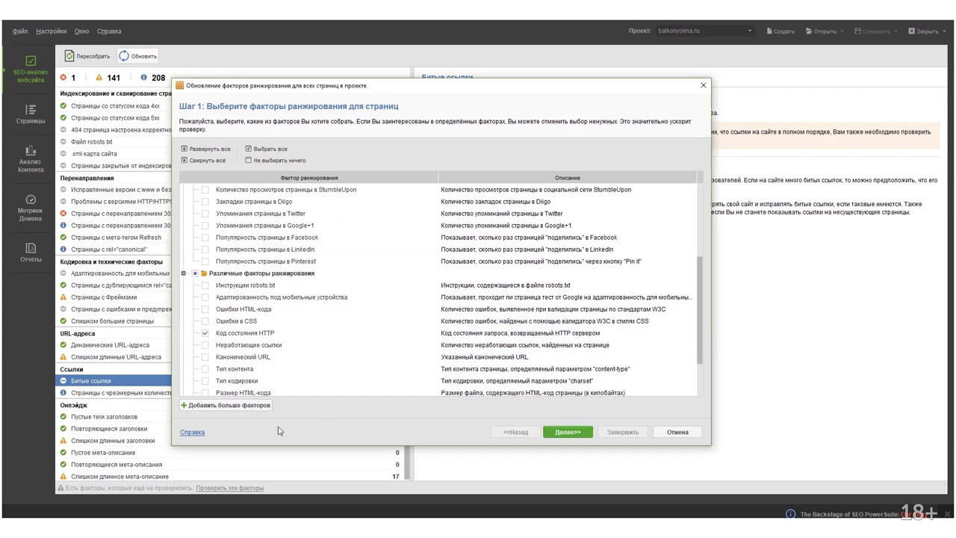
Look through the additional priority page factors and the WebSite Auditor settings sections, leaving the settings unchanged.
{"action": "left_click", "coordinate": [224, 406]}
{"action": "scroll", "coordinate": [322, 289], "scroll_direction": "down", "scroll_amount": 3}
{"action": "scroll", "coordinate": [336, 310], "scroll_direction": "up", "scroll_amount": 3}
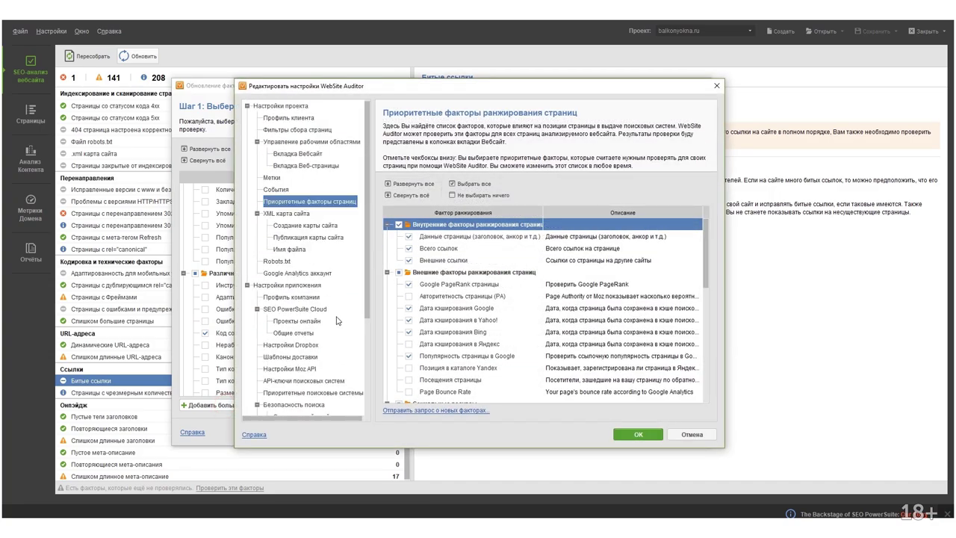
{"action": "scroll", "coordinate": [336, 320], "scroll_direction": "down", "scroll_amount": 3}
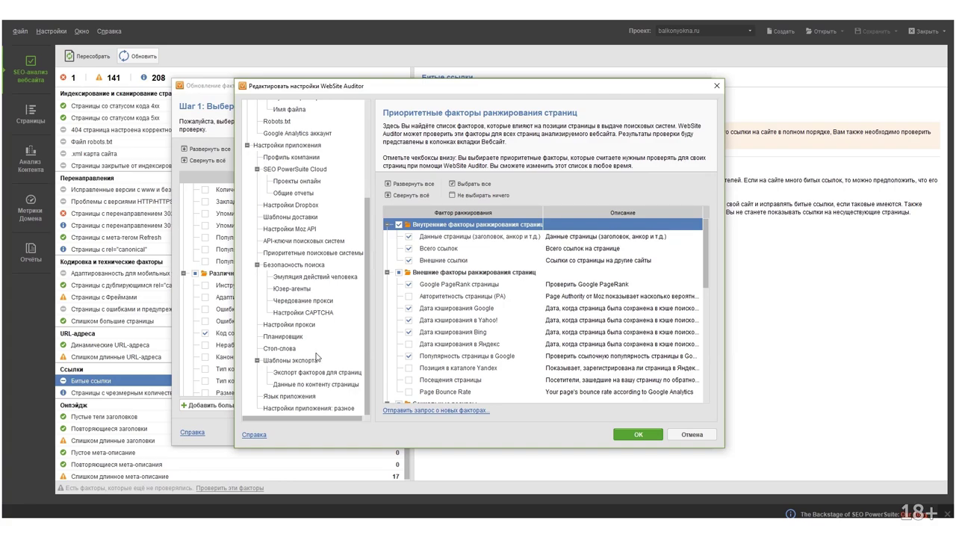
{"action": "left_click", "coordinate": [718, 85]}
Clear the factor selection, select only "Код состояния HTTP" and "Неработающие ссылки", and run the update.
{"action": "left_click", "coordinate": [253, 161]}
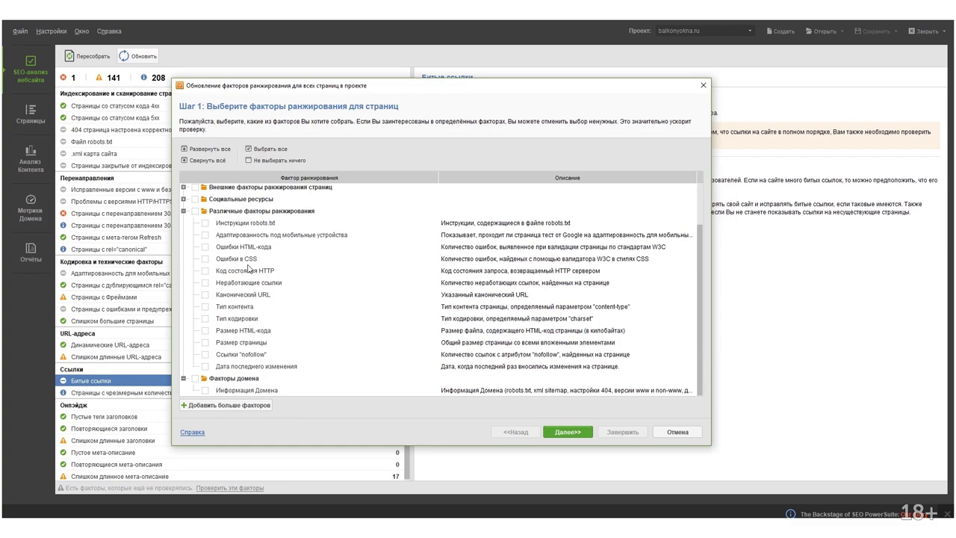
{"action": "left_click", "coordinate": [206, 270]}
{"action": "left_click", "coordinate": [205, 283]}
{"action": "left_click", "coordinate": [568, 431]}
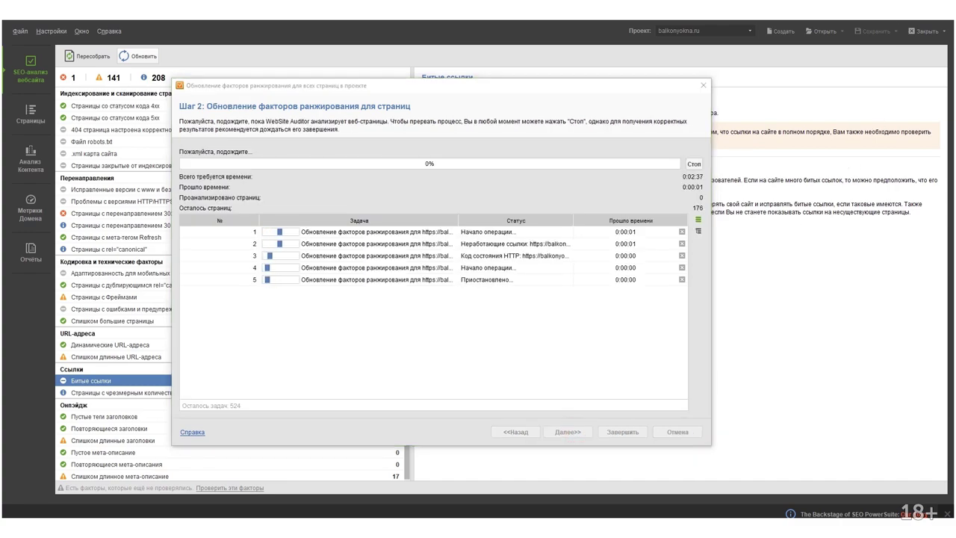
{"action": "left_click", "coordinate": [698, 231]}
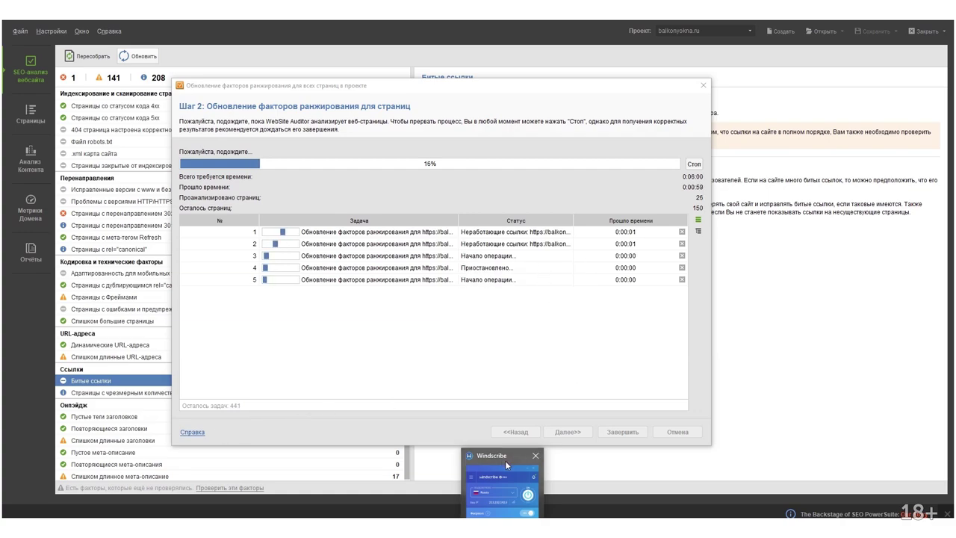
{"action": "left_click", "coordinate": [719, 396]}
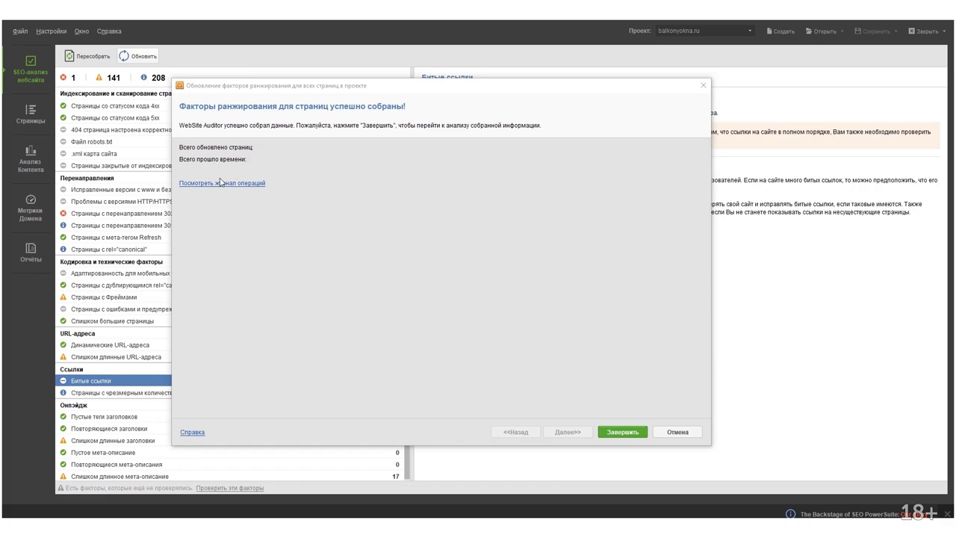
Check the operations log for failed subtasks and finish the ranking factor update.
{"action": "left_click", "coordinate": [220, 183]}
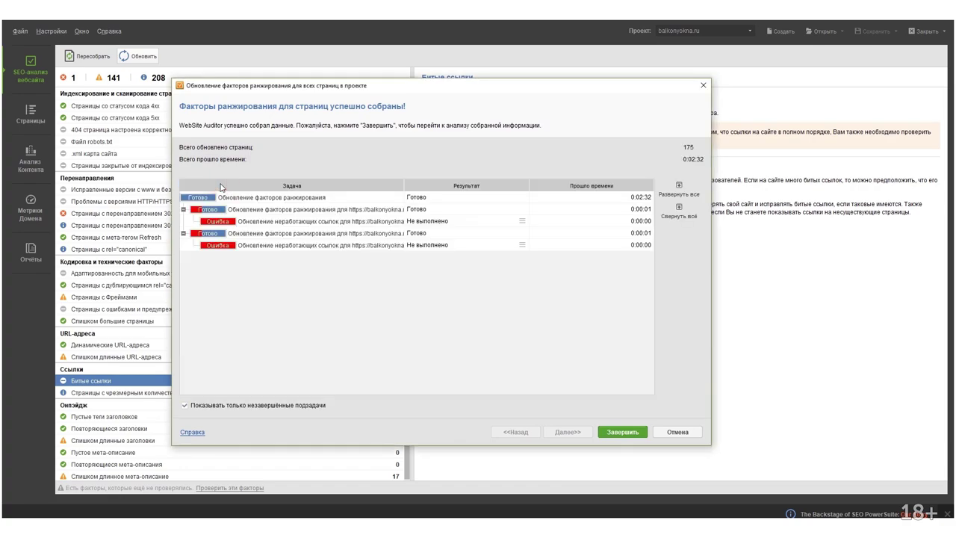
{"action": "left_click", "coordinate": [283, 221]}
{"action": "left_click", "coordinate": [623, 433]}
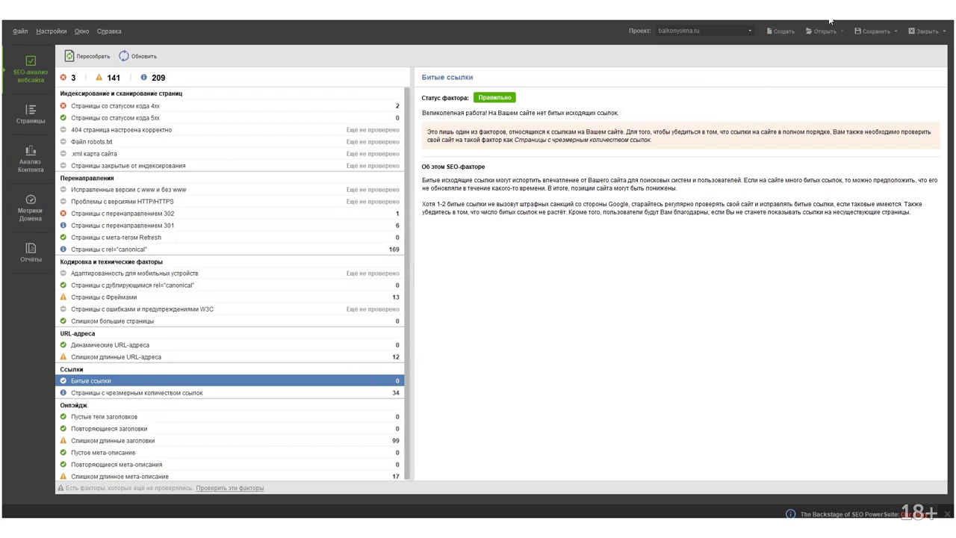
Compare the audit factors "Страницы с чрезмерным количеством ссылок" and "Битые ссылки".
{"action": "left_click", "coordinate": [246, 391]}
{"action": "left_click", "coordinate": [246, 380]}
{"action": "left_click", "coordinate": [249, 392]}
{"action": "left_click", "coordinate": [250, 380]}
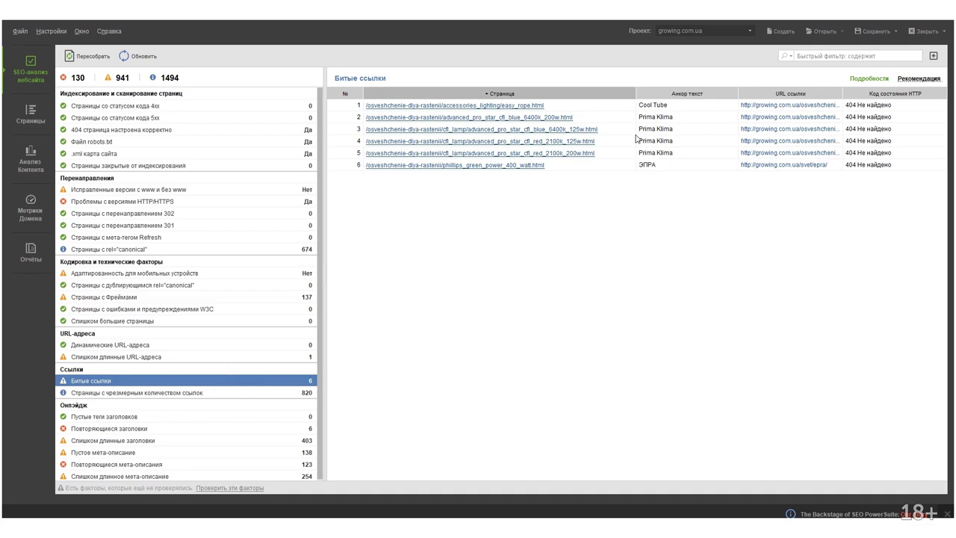
Inspect the broken link entries and recommendation for growing.com.ua, and open the CSV export of the list without saving it.
{"action": "left_click", "coordinate": [671, 106]}
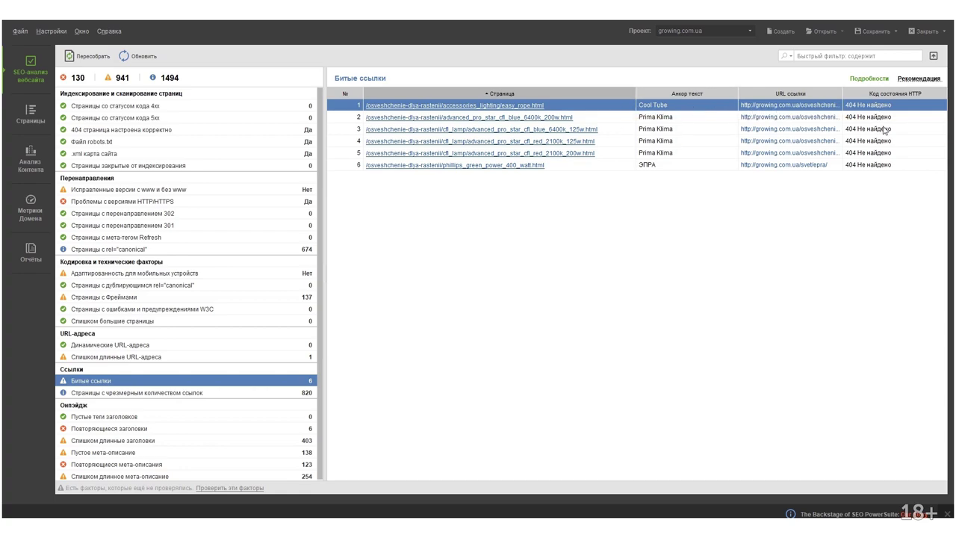
{"action": "left_click", "coordinate": [624, 117]}
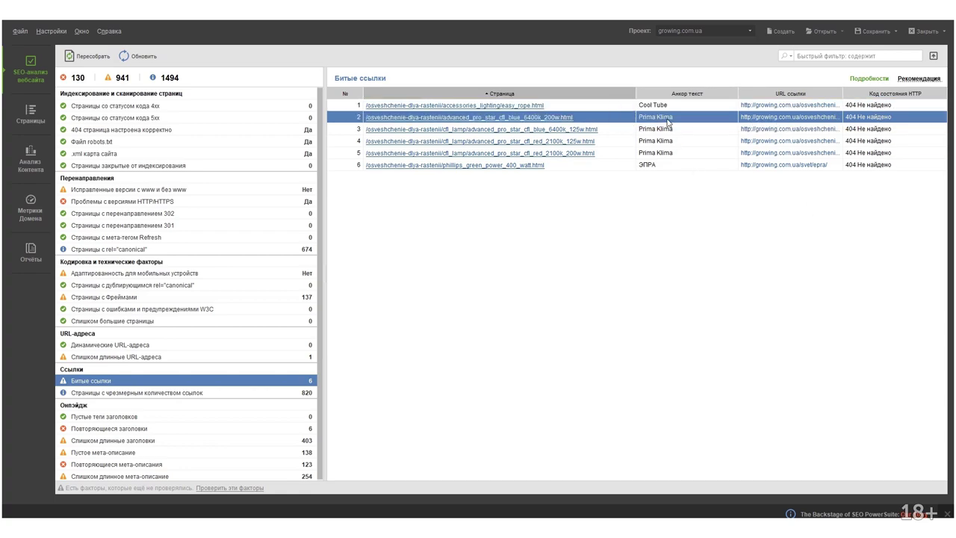
{"action": "left_click", "coordinate": [919, 78]}
{"action": "left_click", "coordinate": [868, 78]}
{"action": "left_click", "coordinate": [932, 56]}
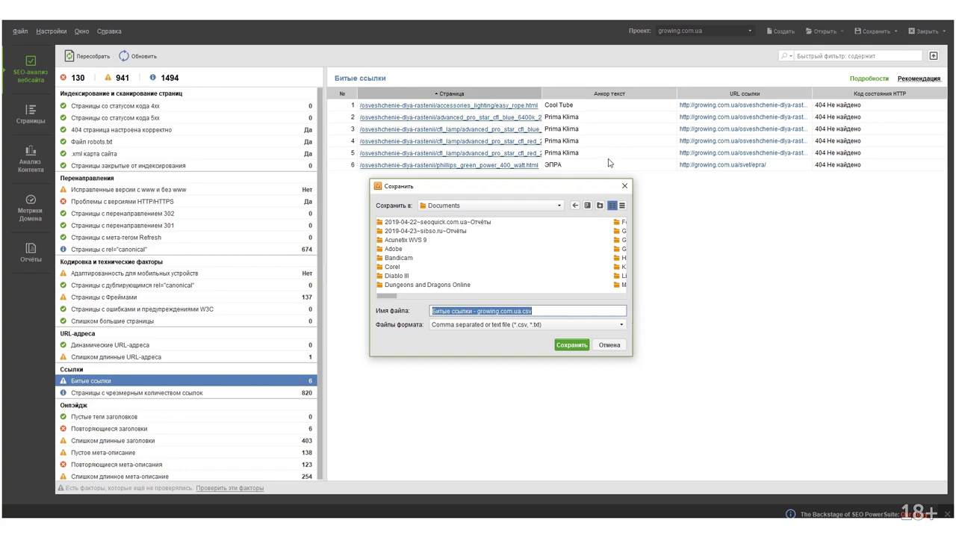
{"action": "left_click", "coordinate": [624, 186]}
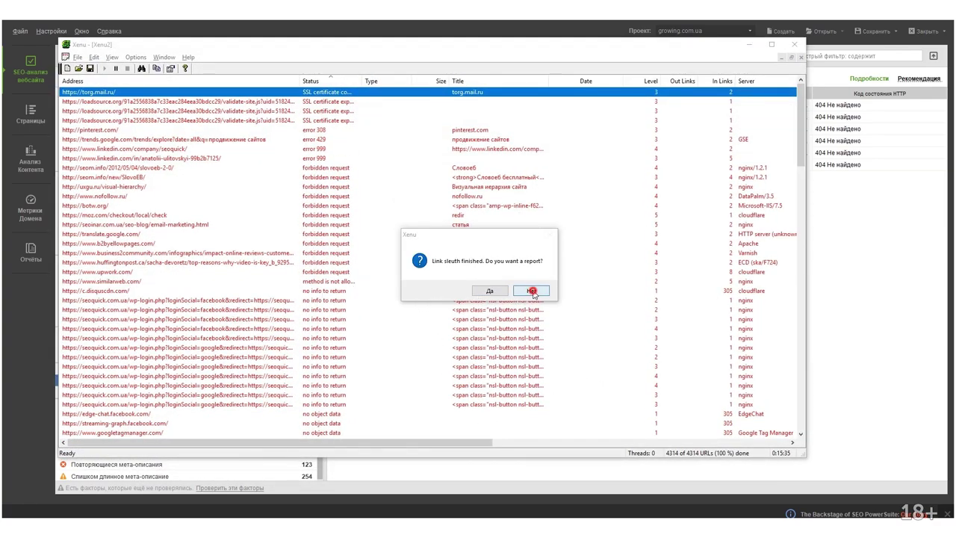
Switch to Xenu, decline the report, and examine the full list of link errors.
{"action": "left_click", "coordinate": [530, 291]}
{"action": "scroll", "coordinate": [448, 343], "scroll_direction": "down", "scroll_amount": 10}
{"action": "scroll", "coordinate": [472, 351], "scroll_direction": "down", "scroll_amount": 6}
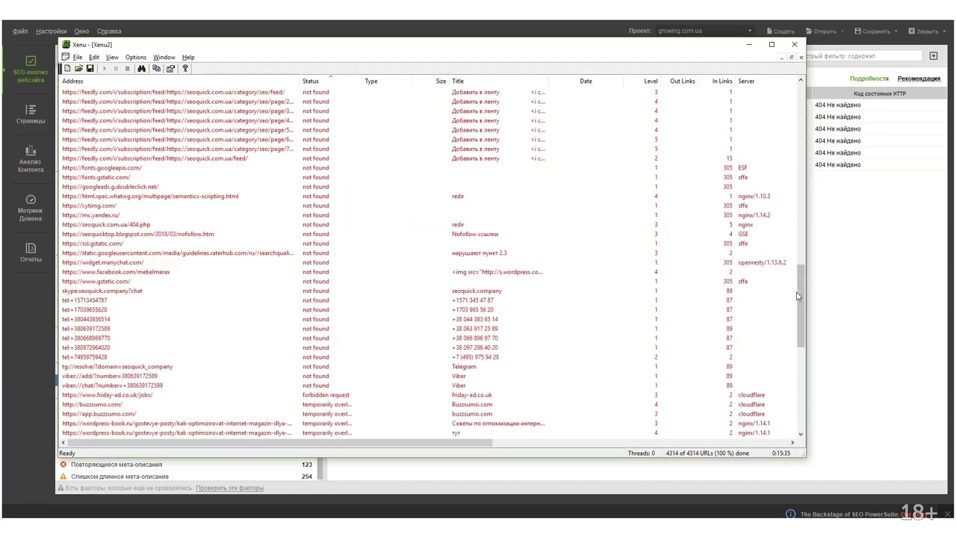
{"action": "scroll", "coordinate": [802, 345], "scroll_direction": "up", "scroll_amount": 20}
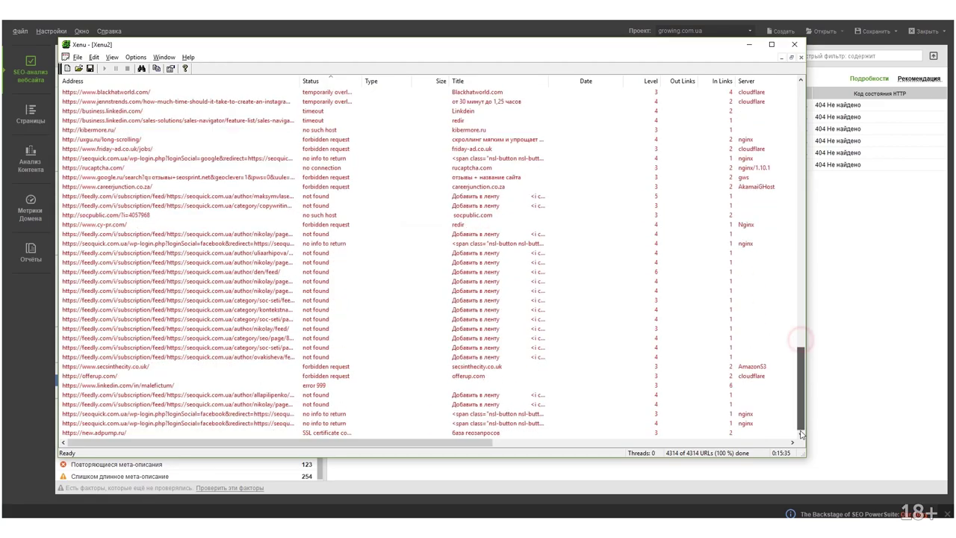
{"action": "left_click_drag", "start_coordinate": [812, 151], "coordinate": [824, 441]}
{"action": "left_click_drag", "start_coordinate": [825, 448], "coordinate": [853, 314]}
{"action": "left_click", "coordinate": [857, 306]}
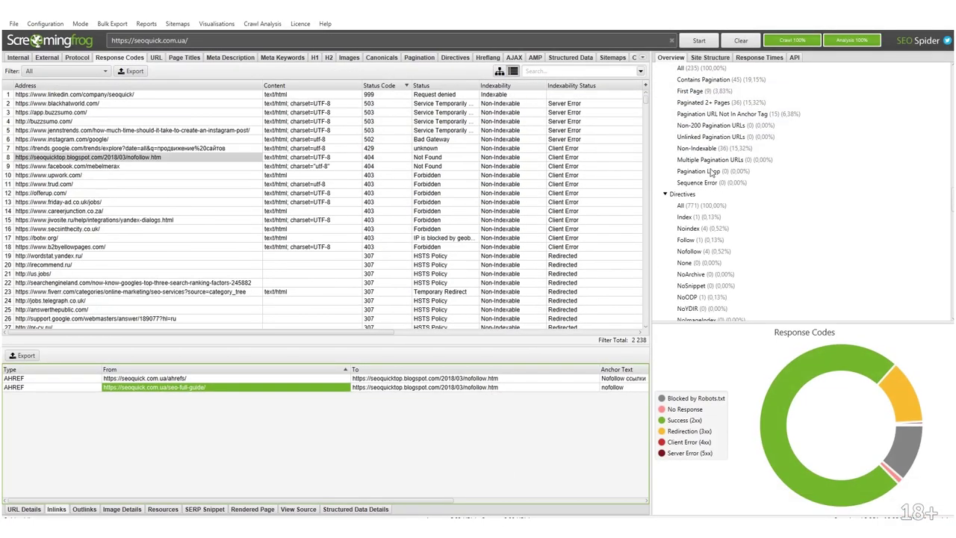
Switch to Screaming Frog SEO Spider, examine the crawl overview statistics, and filter for Non-200 hreflang URLs.
{"action": "scroll", "coordinate": [486, 229], "scroll_direction": "down", "scroll_amount": 4}
{"action": "scroll", "coordinate": [706, 265], "scroll_direction": "down", "scroll_amount": 20}
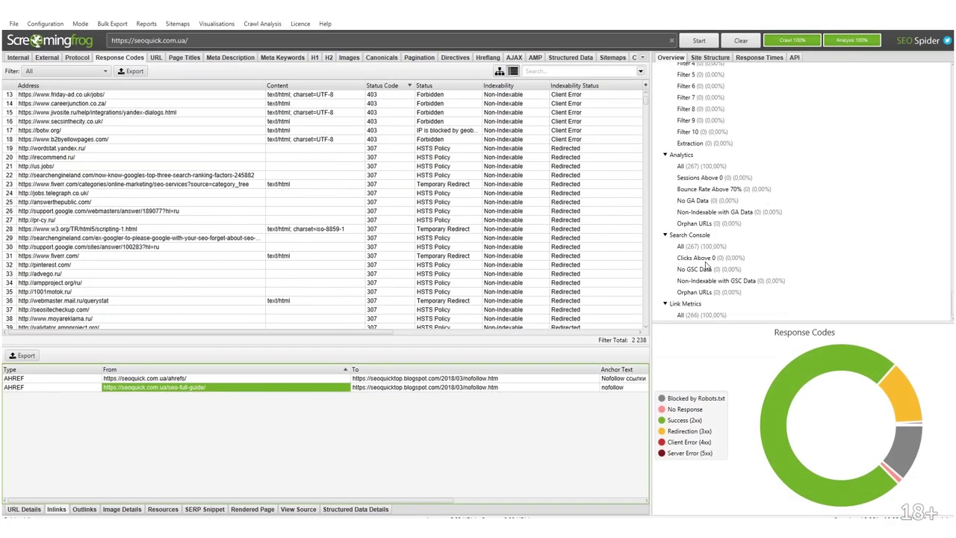
{"action": "scroll", "coordinate": [706, 265], "scroll_direction": "up", "scroll_amount": 15}
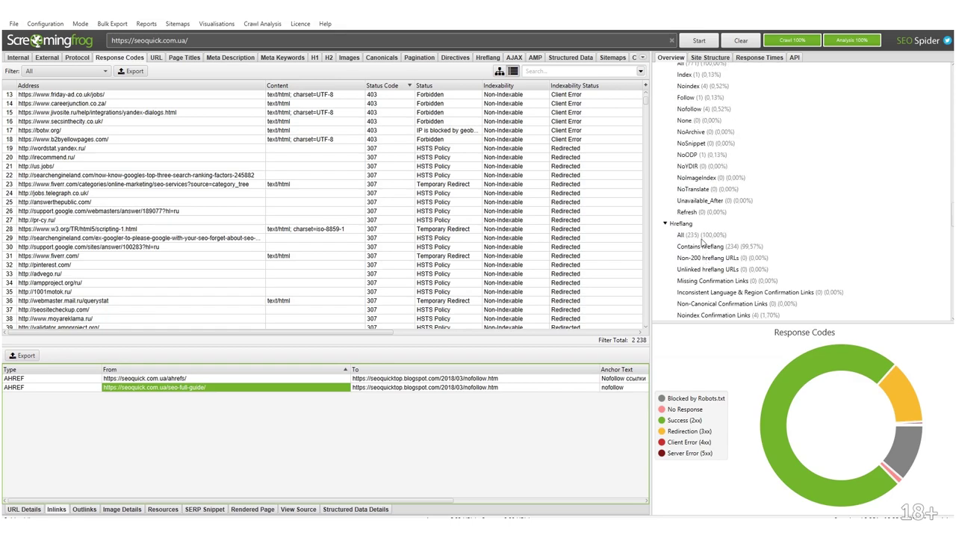
{"action": "left_click", "coordinate": [696, 191]}
{"action": "left_click", "coordinate": [736, 258]}
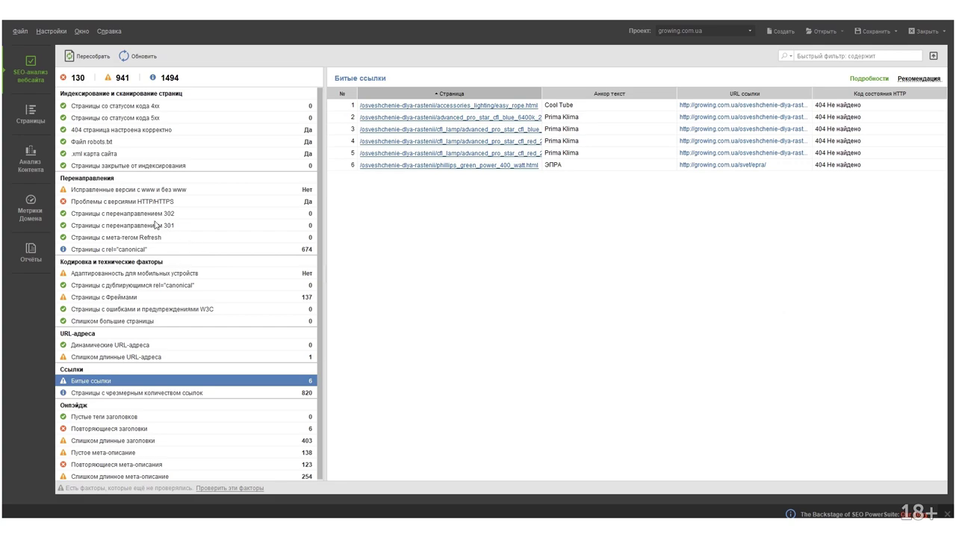
Switch to the SEO PowerSuite audit of growing.com.ua and review its excessive-link and broken-link factors.
{"action": "left_click", "coordinate": [111, 393]}
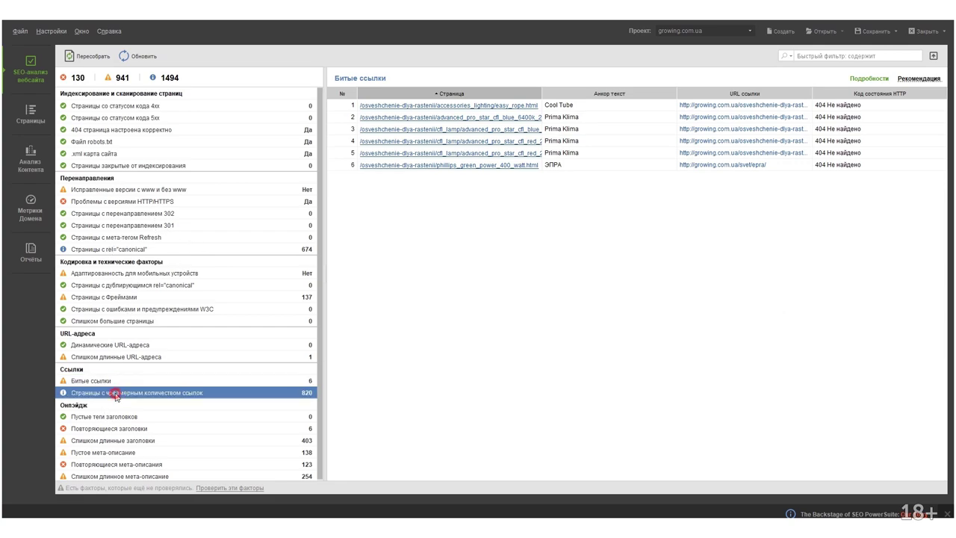
{"action": "left_click", "coordinate": [118, 380]}
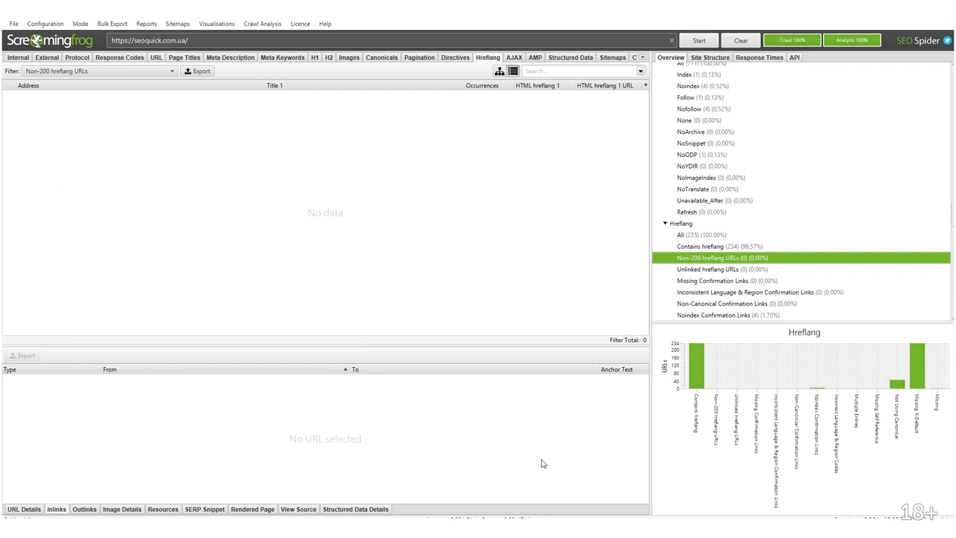
Switch back to Screaming Frog SEO Spider and examine the Images, Canonicals and Pagination statistics in the crawl overview.
{"action": "scroll", "coordinate": [810, 253], "scroll_direction": "up", "scroll_amount": 5}
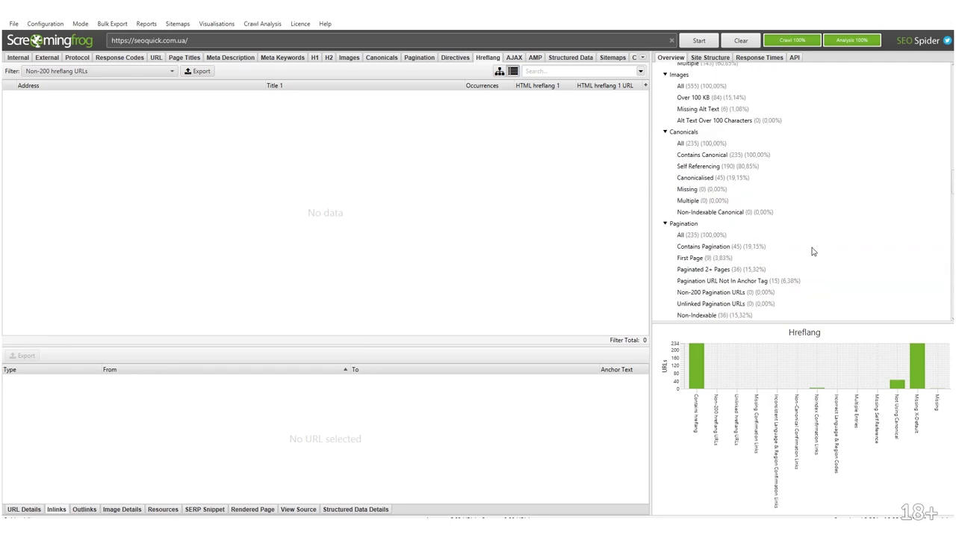